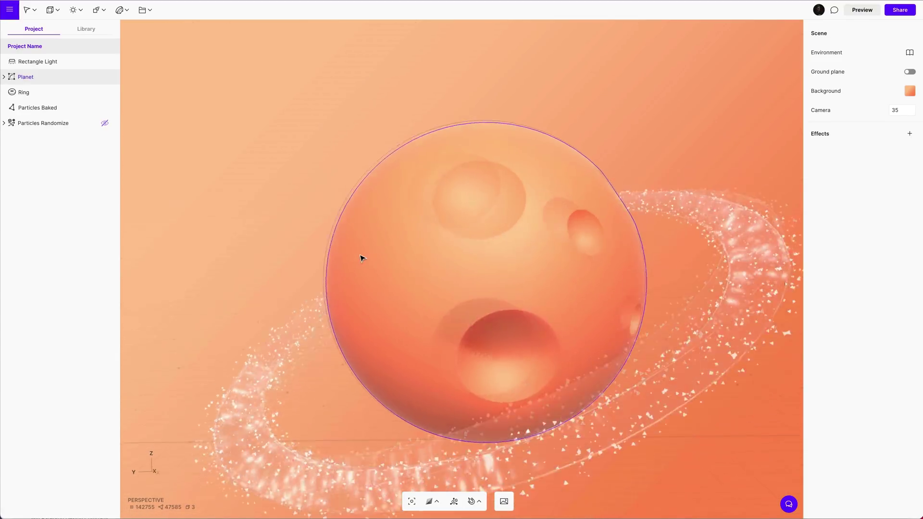
{"action": "left_click_drag", "start_coordinate": [362, 258], "coordinate": [581, 293], "text": "alt"}
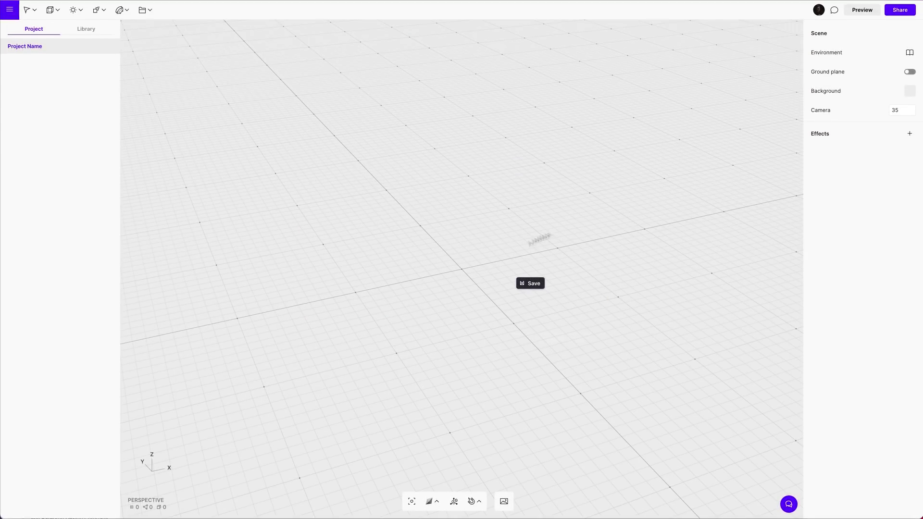
{"action": "left_click_drag", "start_coordinate": [539, 239], "coordinate": [504, 284]}
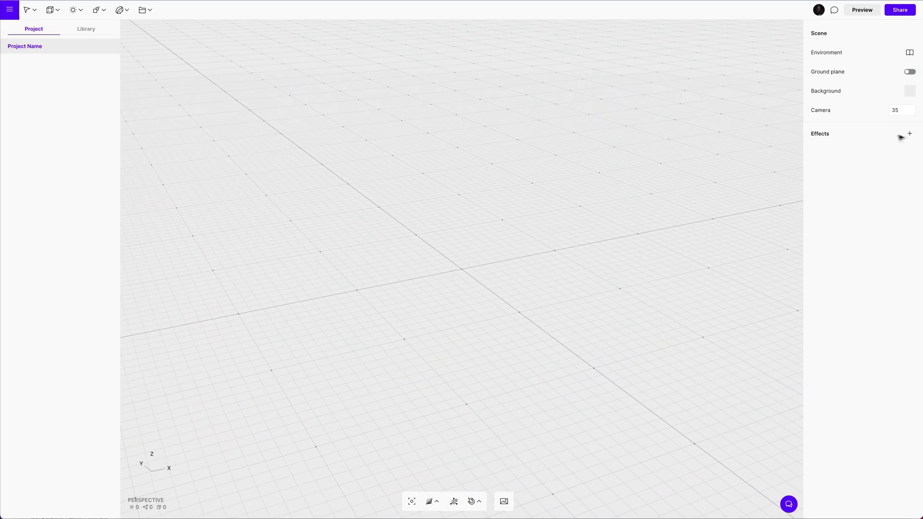
Step: Add the Soft Shadows, Ambient Occlusion and Adjustments effects to the scene
{"action": "left_click", "coordinate": [908, 134]}
{"action": "left_click", "coordinate": [888, 149]}
{"action": "left_click", "coordinate": [910, 137]}
{"action": "left_click", "coordinate": [889, 150]}
{"action": "left_click", "coordinate": [908, 134]}
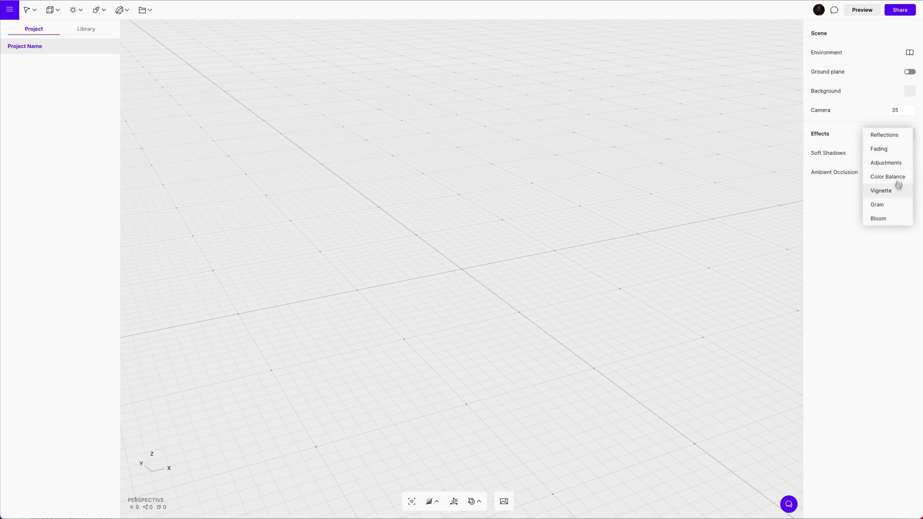
{"action": "left_click", "coordinate": [886, 162]}
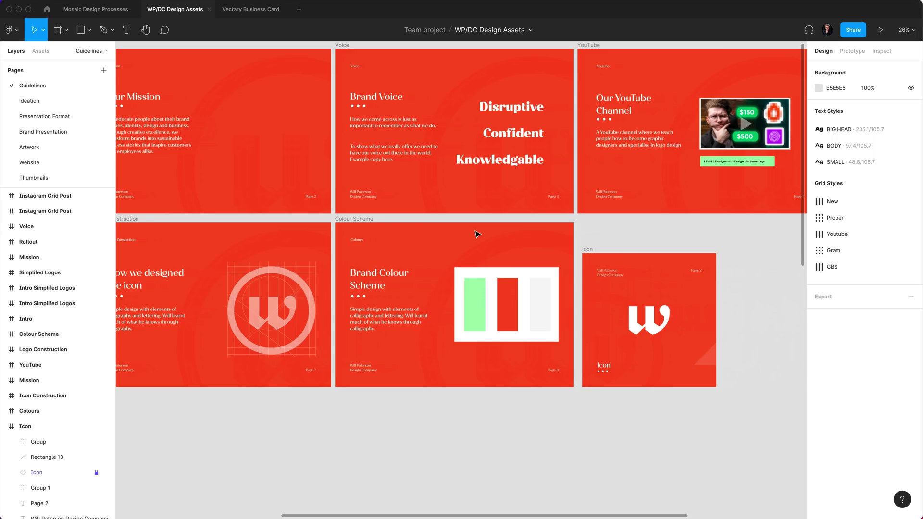
Step: Switch to Figma and look through the brand guideline frames, including Logo Construction, Colour Scheme and Icon
{"action": "scroll", "coordinate": [398, 239], "scroll_direction": "left", "scroll_amount": 8}
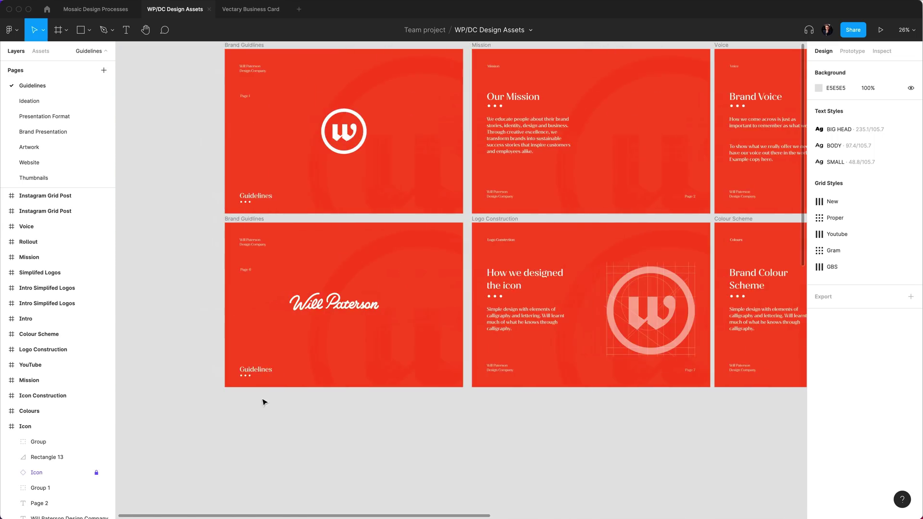
{"action": "left_click_drag", "start_coordinate": [261, 396], "coordinate": [553, 208]}
{"action": "left_click", "coordinate": [560, 387]}
{"action": "scroll", "coordinate": [542, 378], "scroll_direction": "right", "scroll_amount": 4}
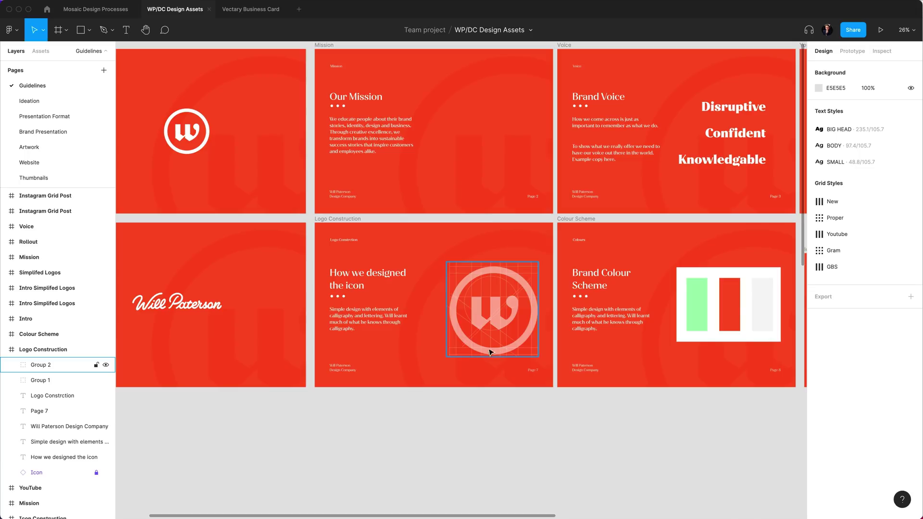
{"action": "scroll", "coordinate": [529, 391], "scroll_direction": "right", "scroll_amount": 7}
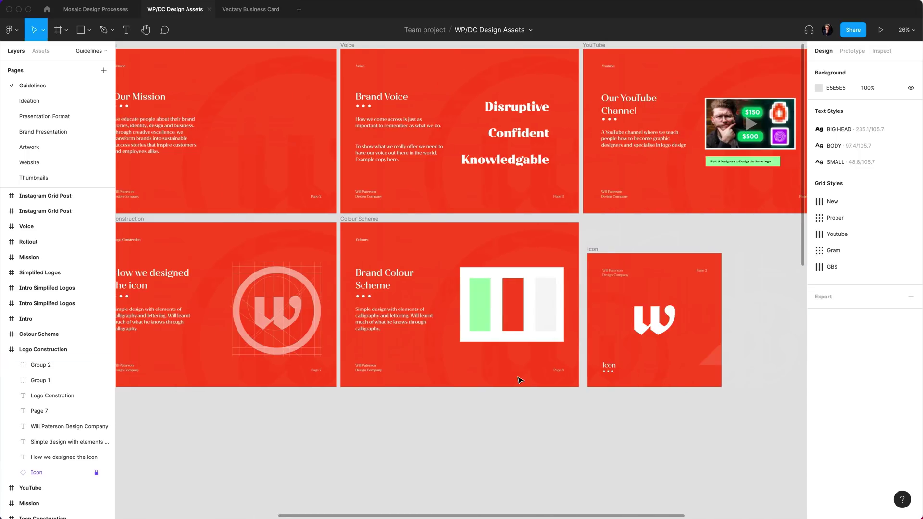
{"action": "left_click", "coordinate": [594, 249]}
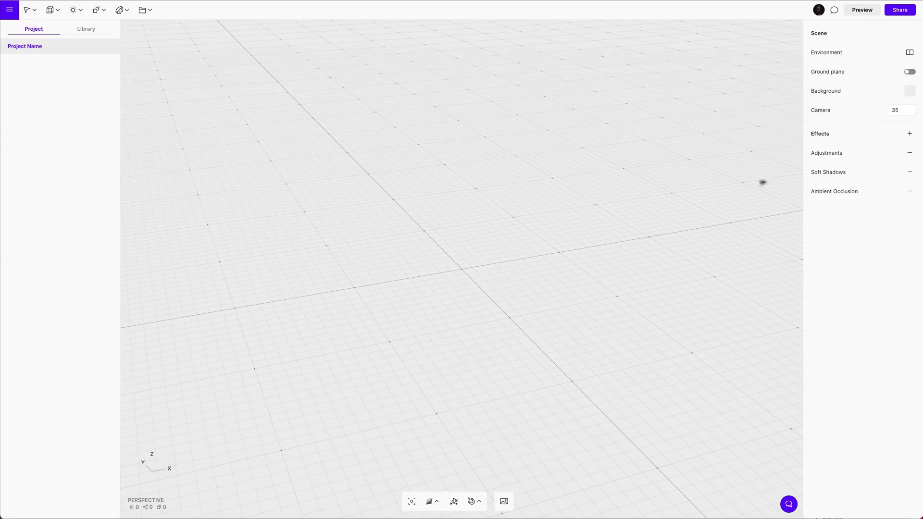
Step: Switch back to Vectary, set the scene's background colour to F46036 and change its fill type to Radial
{"action": "left_click", "coordinate": [910, 91]}
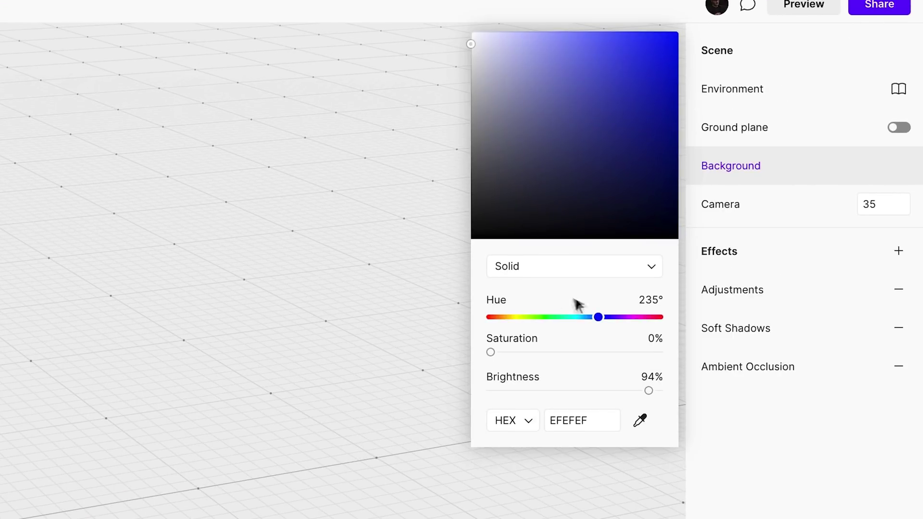
{"action": "type", "text": "F46036"}
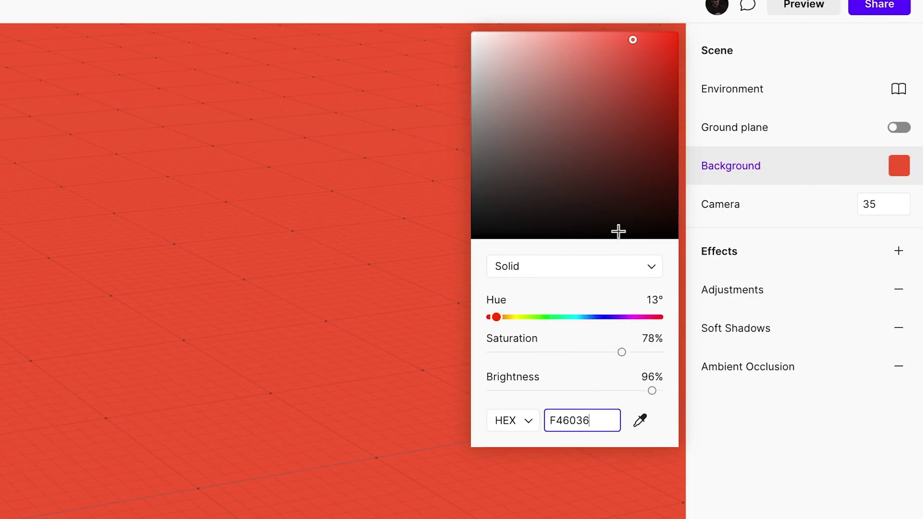
{"action": "left_click", "coordinate": [548, 267]}
{"action": "left_click", "coordinate": [575, 313]}
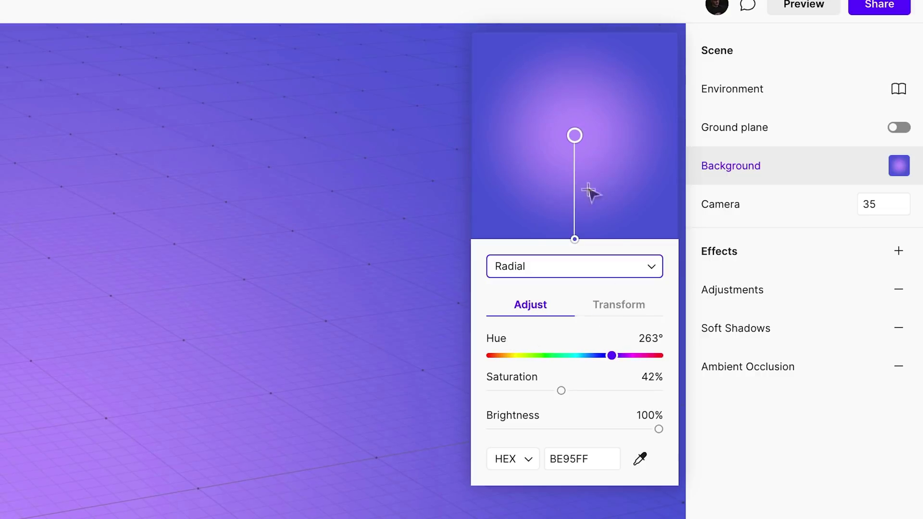
Step: Set the radial background's outer colour to F46036 and its centre to F46036 with the hue shifted towards orange
{"action": "left_click", "coordinate": [574, 239]}
{"action": "left_click", "coordinate": [598, 455]}
{"action": "type", "text": "F46036"}
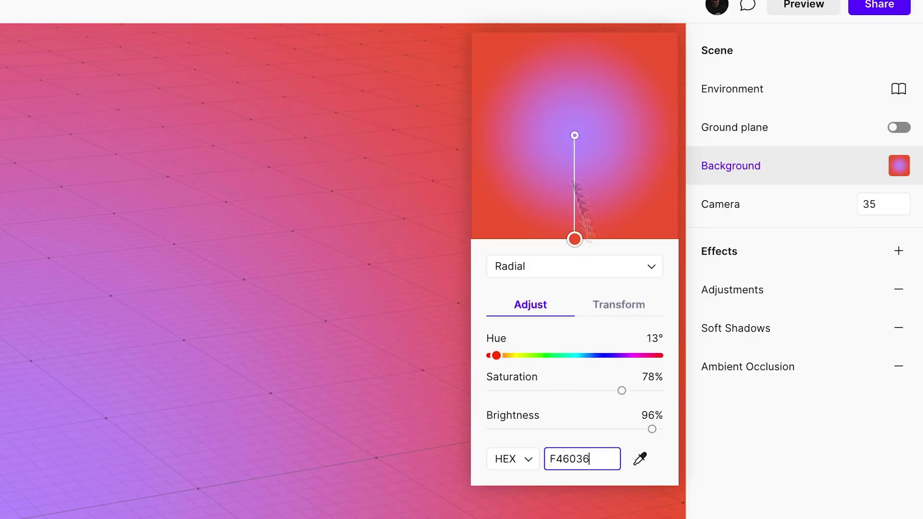
{"action": "left_click", "coordinate": [572, 133]}
{"action": "type", "text": "F46036"}
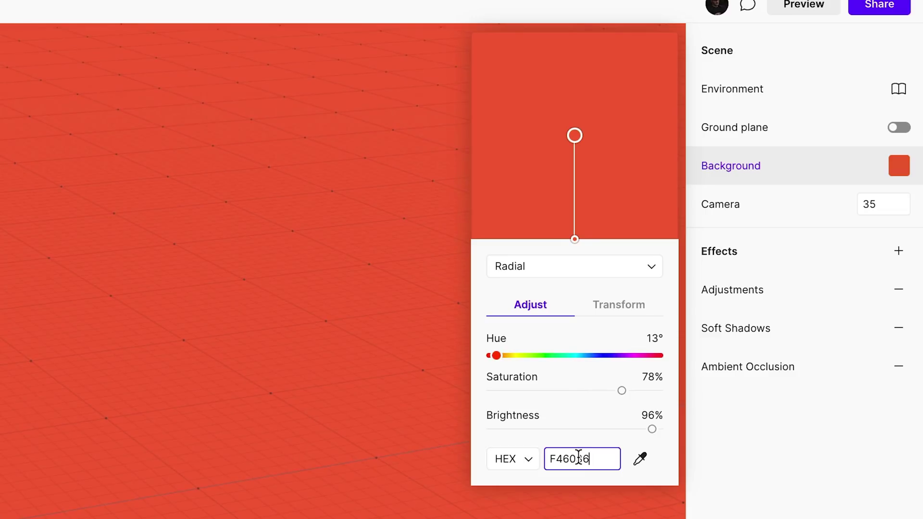
{"action": "left_click_drag", "start_coordinate": [499, 360], "coordinate": [507, 360]}
{"action": "left_click", "coordinate": [176, 507]}
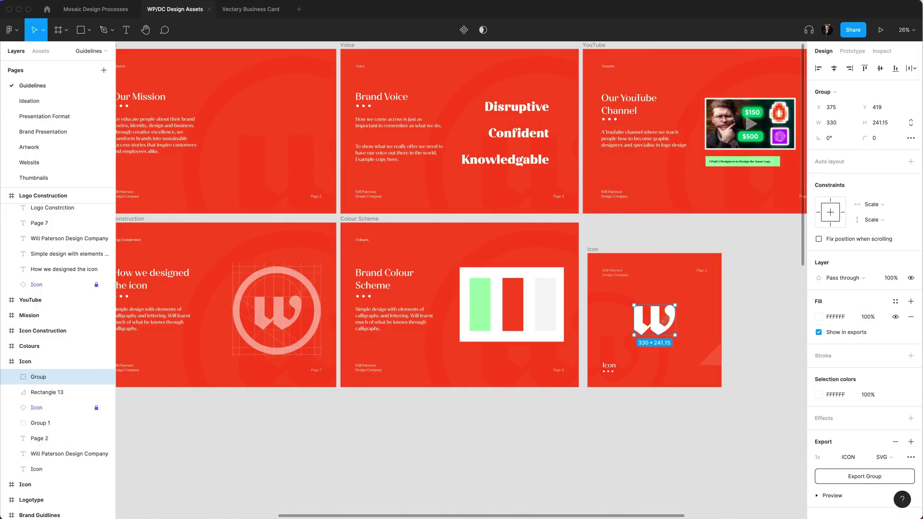
Step: Switch to Figma and examine the w symbol in the Icon frame up close
{"action": "left_click", "coordinate": [695, 332]}
{"action": "left_click", "coordinate": [748, 336]}
{"action": "scroll", "coordinate": [630, 340], "scroll_direction": "up", "scroll_amount": 3}
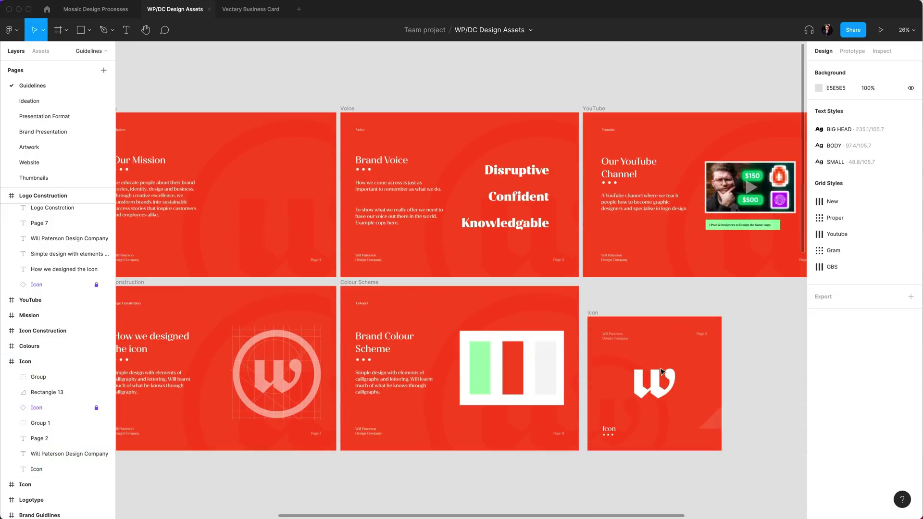
{"action": "middle_click_drag", "start_coordinate": [705, 374], "coordinate": [582, 356]}
{"action": "scroll", "coordinate": [553, 364], "scroll_direction": "up", "scroll_amount": 10, "text": "ctrl"}
{"action": "scroll", "coordinate": [618, 375], "scroll_direction": "down", "scroll_amount": 10, "text": "ctrl"}
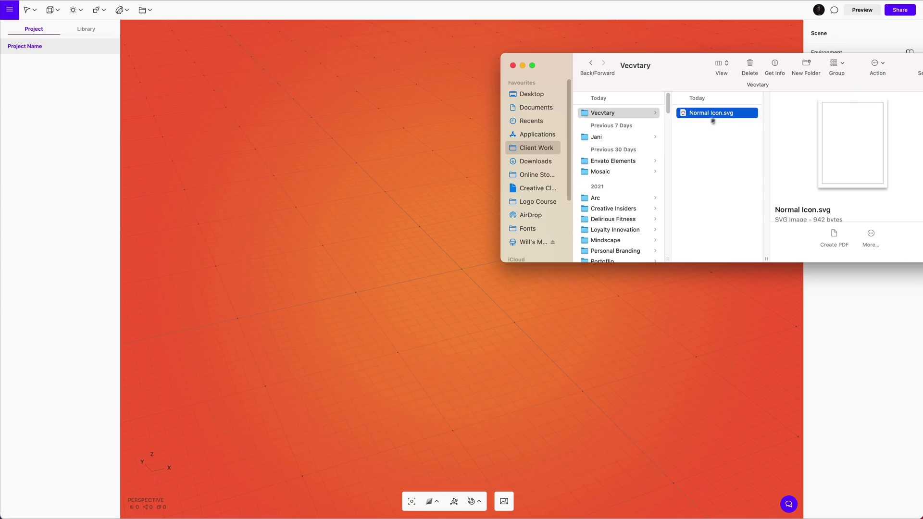
Step: Import Normal Icon.svg into the Vectary scene and stand the extruded icon upright
{"action": "left_click_drag", "start_coordinate": [713, 118], "coordinate": [577, 171]}
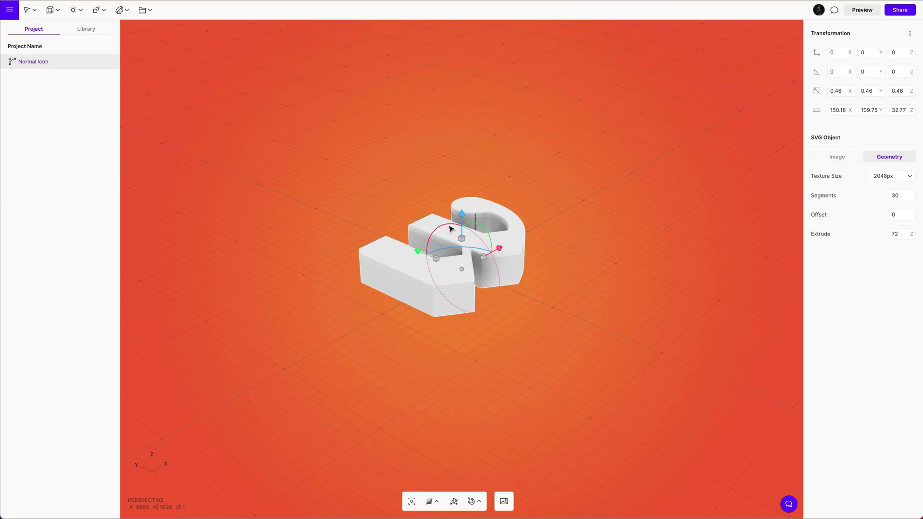
{"action": "left_click", "coordinate": [568, 273]}
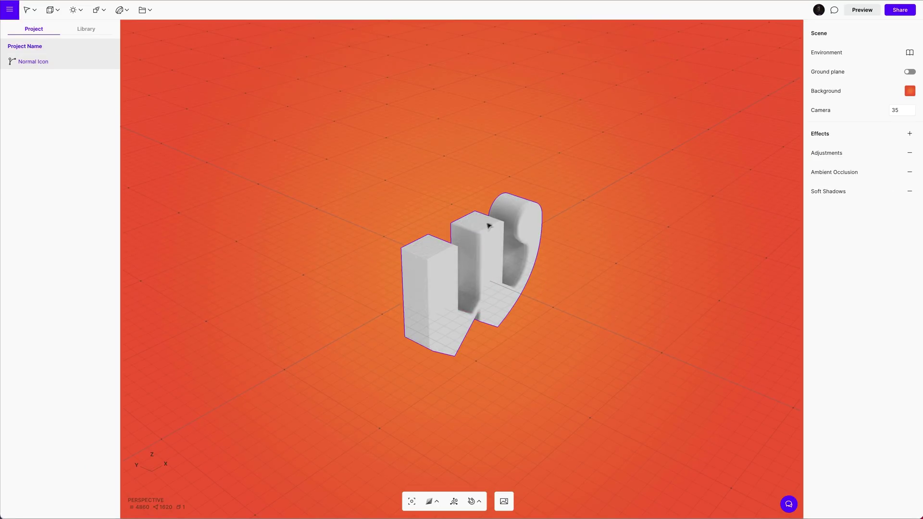
{"action": "left_click", "coordinate": [479, 230]}
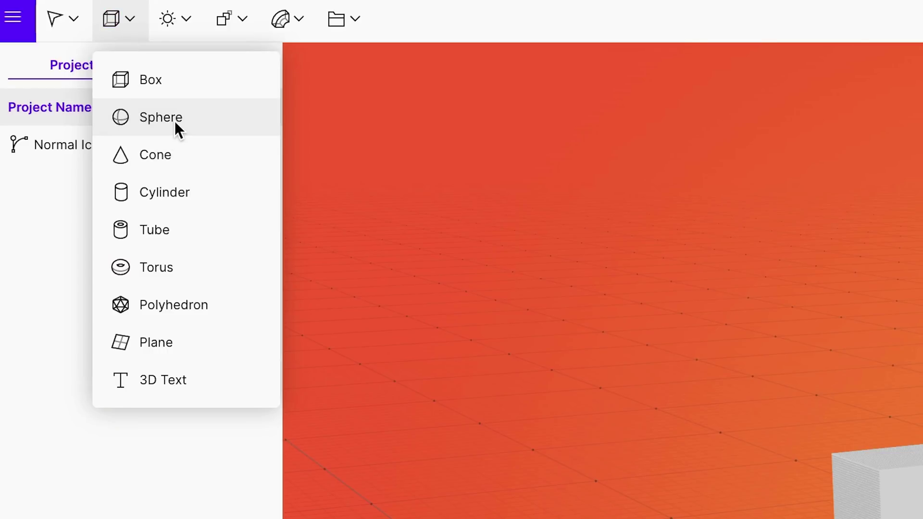
Step: Add a cylinder as an upright disc 19 thick, rotated 90° about X and raised to about Z 85.32
{"action": "left_click", "coordinate": [191, 201]}
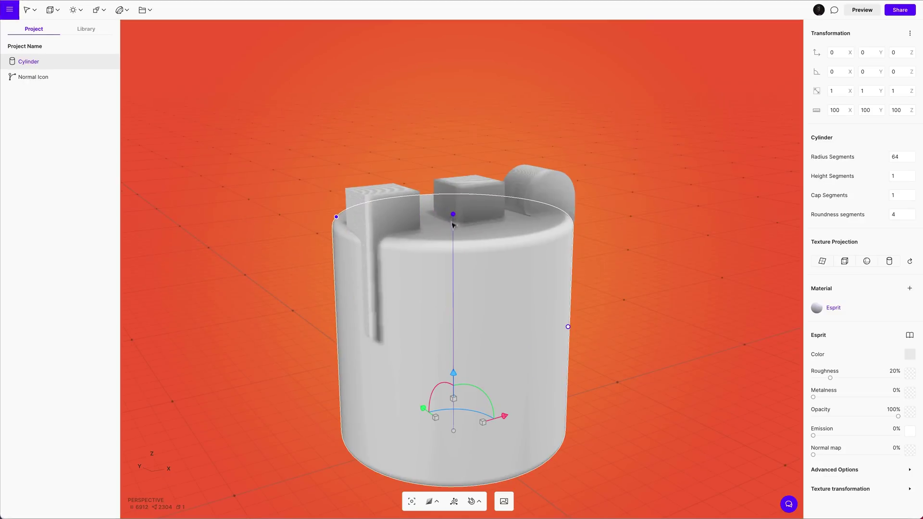
{"action": "left_click_drag", "start_coordinate": [453, 215], "coordinate": [491, 431]}
{"action": "left_click_drag", "start_coordinate": [453, 378], "coordinate": [453, 193]}
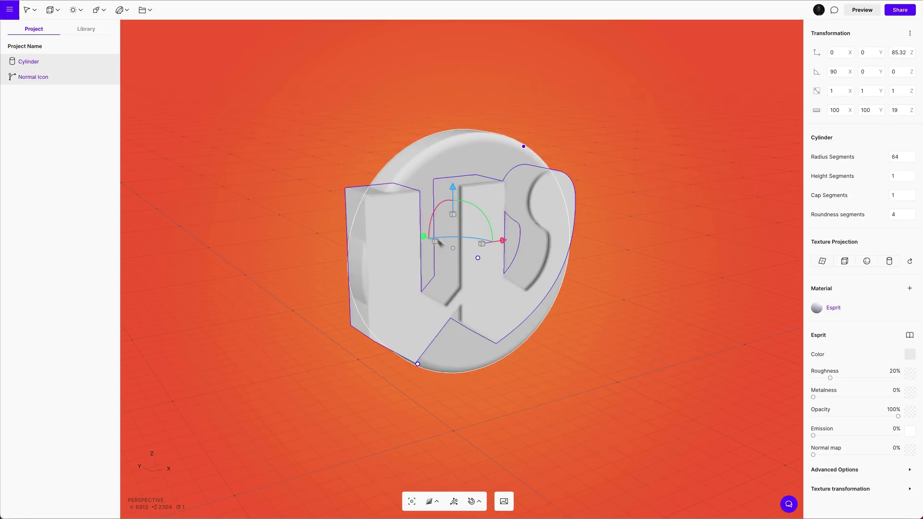
Step: Scale the icon down uniformly to about 0.17 and place it in front of the disc at Y -19
{"action": "left_click", "coordinate": [519, 301]}
{"action": "mouse_move", "coordinate": [482, 257]}
{"action": "left_mouse_down"}
{"action": "mouse_move", "coordinate": [454, 258]}
{"action": "mouse_move", "coordinate": [464, 239]}
{"action": "mouse_move", "coordinate": [479, 259]}
{"action": "left_mouse_up"}
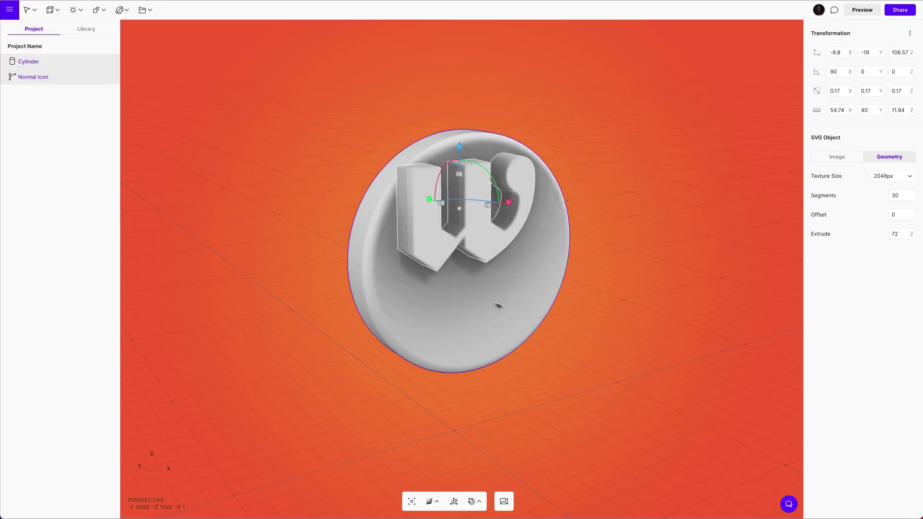
Step: Centre the icon on the disc's face at about X 1.22 and Z 85.94, checking it from several sides
{"action": "left_click_drag", "start_coordinate": [498, 306], "coordinate": [562, 259], "text": "alt"}
{"action": "left_click_drag", "start_coordinate": [436, 256], "coordinate": [366, 260], "text": "alt"}
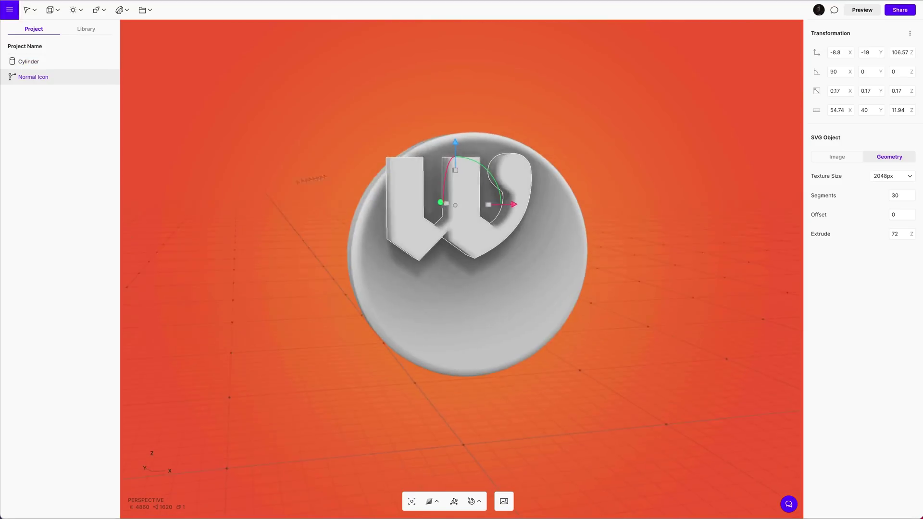
{"action": "left_click_drag", "start_coordinate": [456, 211], "coordinate": [482, 263]}
{"action": "left_click_drag", "start_coordinate": [620, 288], "coordinate": [753, 328], "text": "alt"}
{"action": "left_click_drag", "start_coordinate": [529, 211], "coordinate": [562, 177], "text": "alt"}
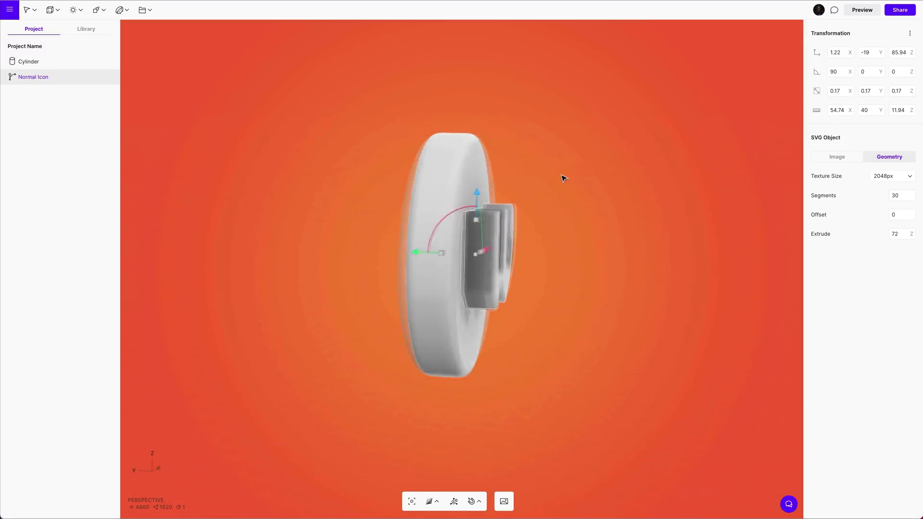
{"action": "key", "text": "1"}
{"action": "key", "text": "2"}
{"action": "key", "text": "3"}
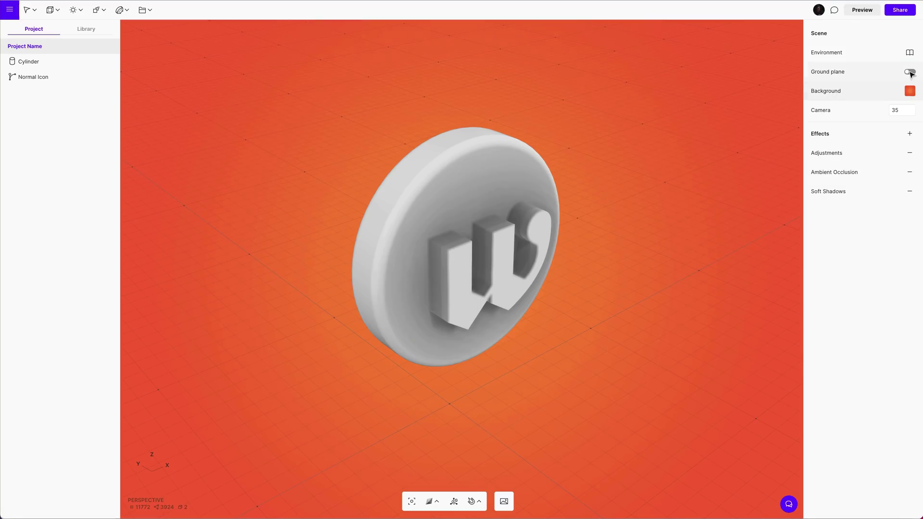
Step: Turn on the scene's ground plane and move the icon along Y to about -14.94
{"action": "left_click", "coordinate": [908, 72]}
{"action": "left_click", "coordinate": [612, 288]}
{"action": "middle_click_drag", "start_coordinate": [612, 288], "coordinate": [510, 267]}
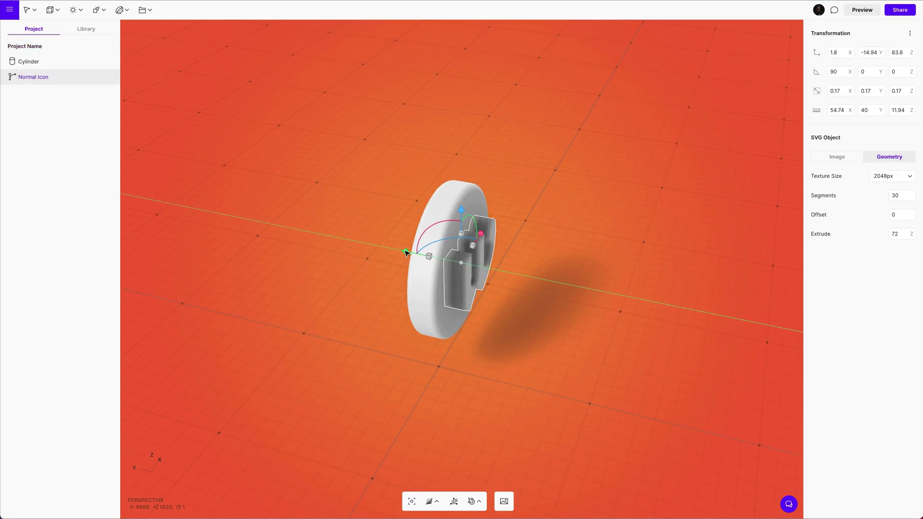
Step: Select the cylinder and the icon together and tilt them to an X rotation of about 59.38°
{"action": "left_click", "coordinate": [513, 280]}
{"action": "middle_click_drag", "start_coordinate": [512, 280], "coordinate": [400, 210]}
{"action": "left_click_drag", "start_coordinate": [384, 195], "coordinate": [596, 379]}
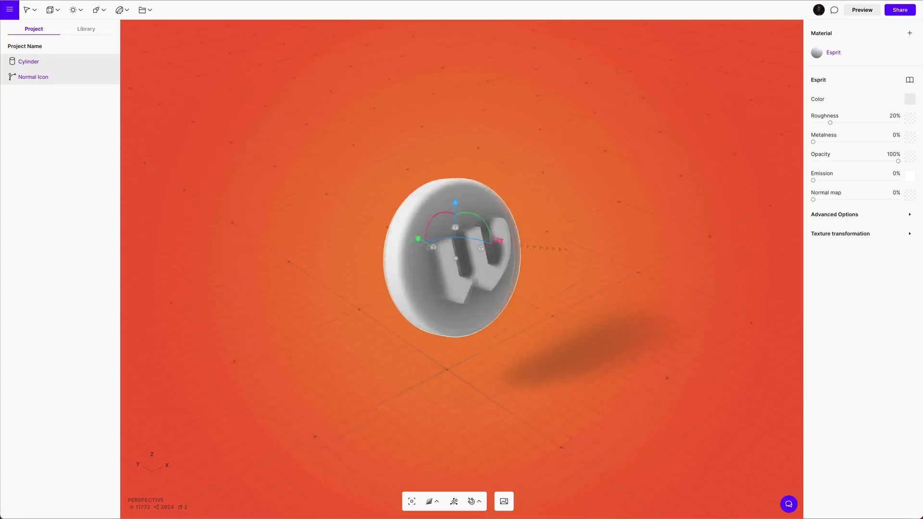
{"action": "middle_click_drag", "start_coordinate": [543, 249], "coordinate": [441, 217]}
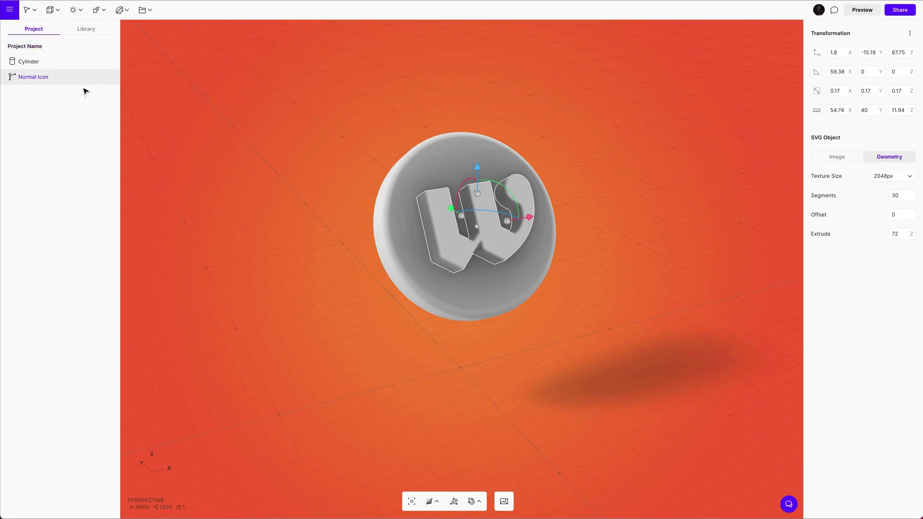
Step: Convert the Normal Icon object to ungrouped geometry and rename it Logo
{"action": "right_click", "coordinate": [60, 81]}
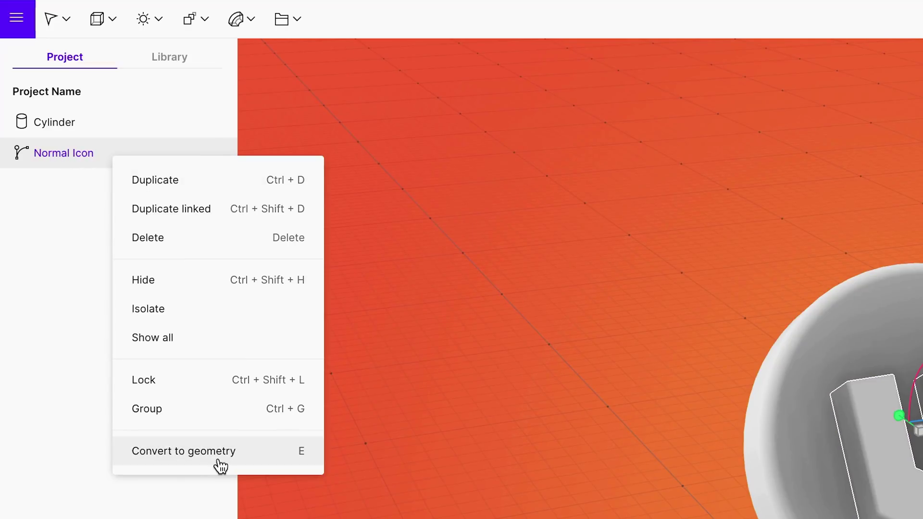
{"action": "left_click", "coordinate": [220, 459]}
{"action": "right_click", "coordinate": [115, 159]}
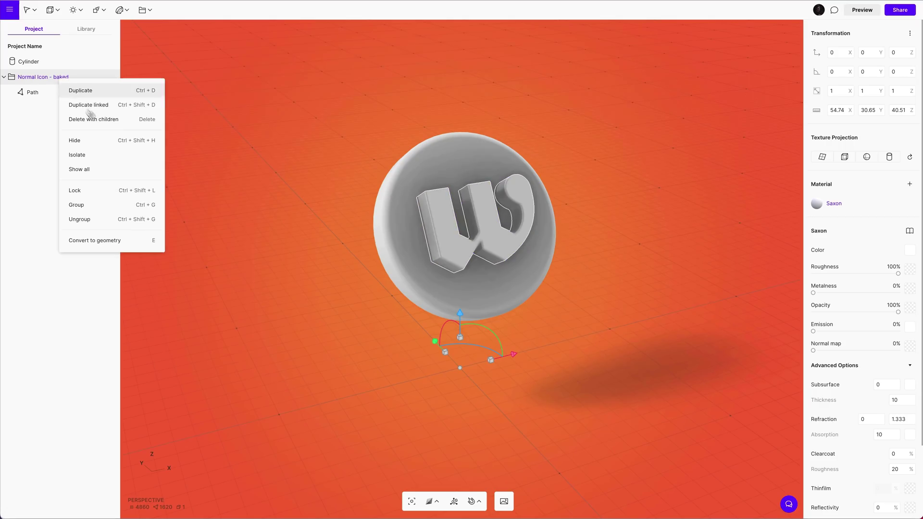
{"action": "left_click", "coordinate": [96, 217]}
{"action": "left_click", "coordinate": [33, 93]}
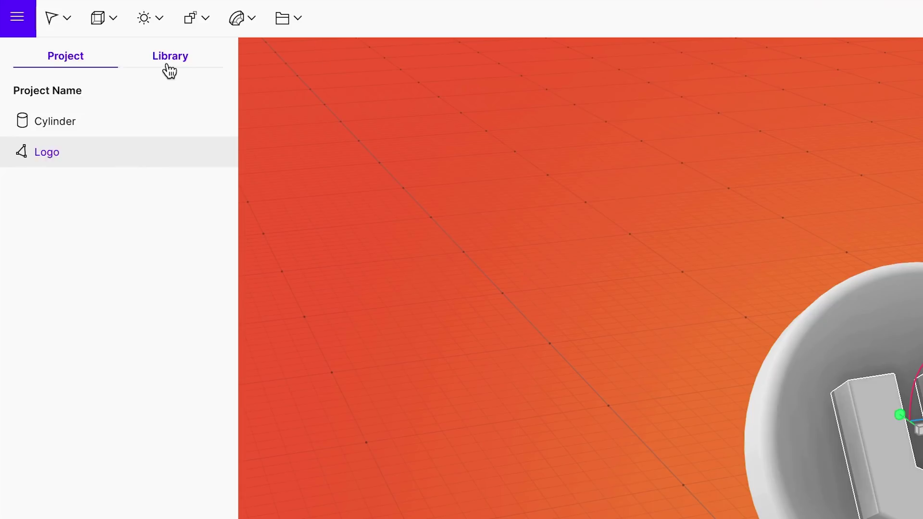
Step: Try placing the spiky rock from the library's 3D assets on the ground near the disc and repositioning it
{"action": "left_click", "coordinate": [87, 30]}
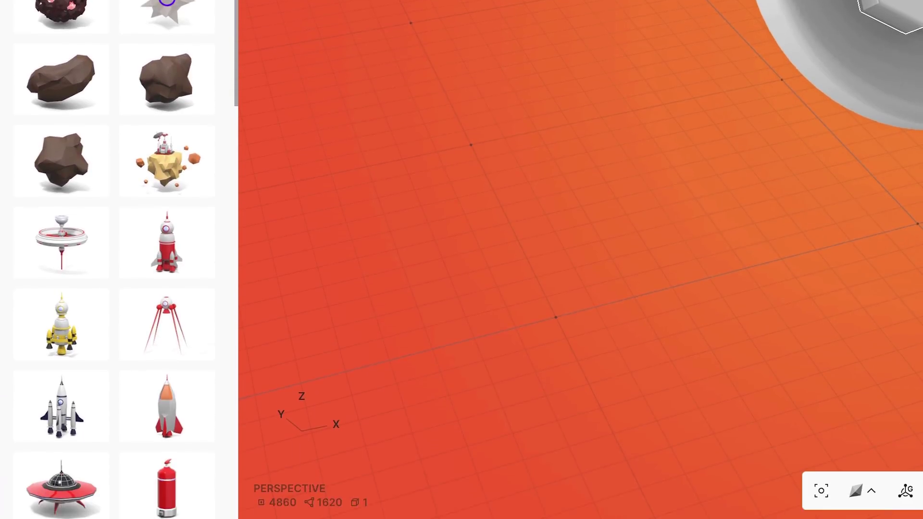
{"action": "left_click_drag", "start_coordinate": [202, 79], "coordinate": [606, 427]}
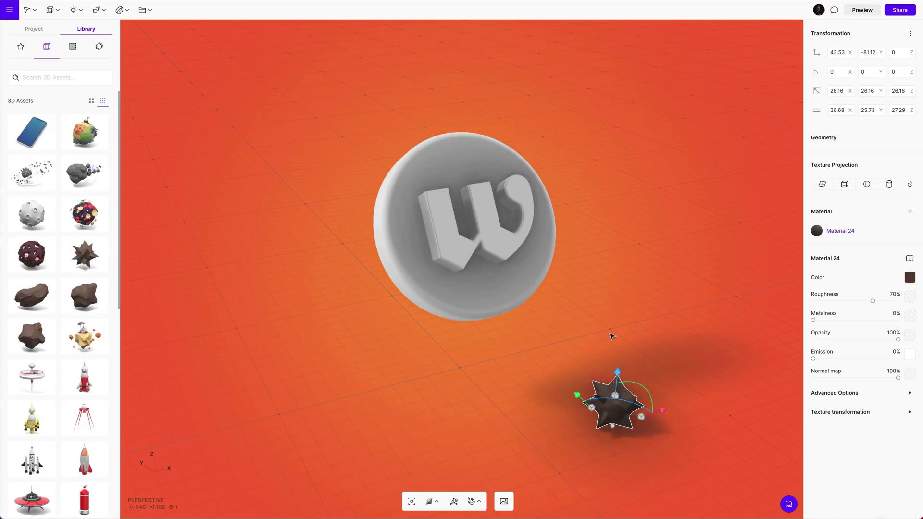
{"action": "left_click_drag", "start_coordinate": [615, 396], "coordinate": [656, 358]}
{"action": "left_click", "coordinate": [716, 289]}
Step: Apply the Blue To Pink library material to the Logo
{"action": "right_click_drag", "start_coordinate": [624, 288], "coordinate": [633, 344]}
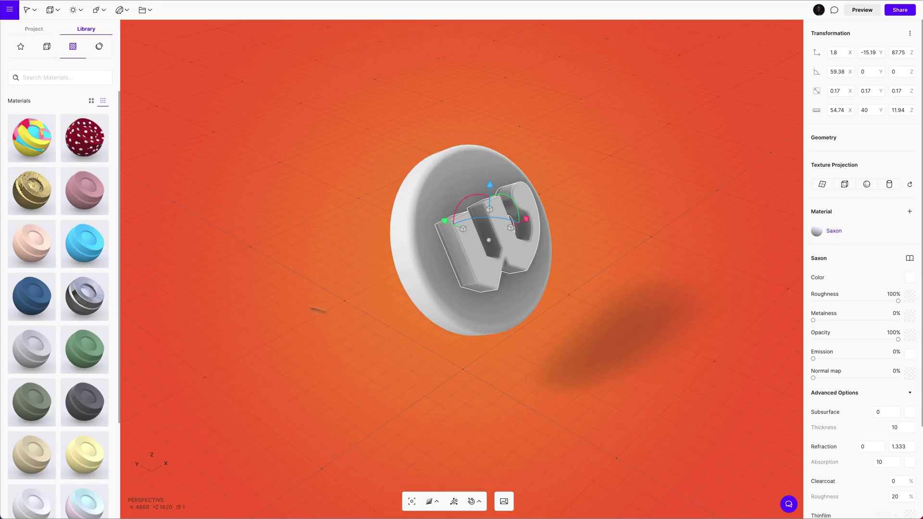
{"action": "scroll", "coordinate": [66, 449], "scroll_direction": "down", "scroll_amount": 1}
{"action": "left_click_drag", "start_coordinate": [88, 435], "coordinate": [488, 240]}
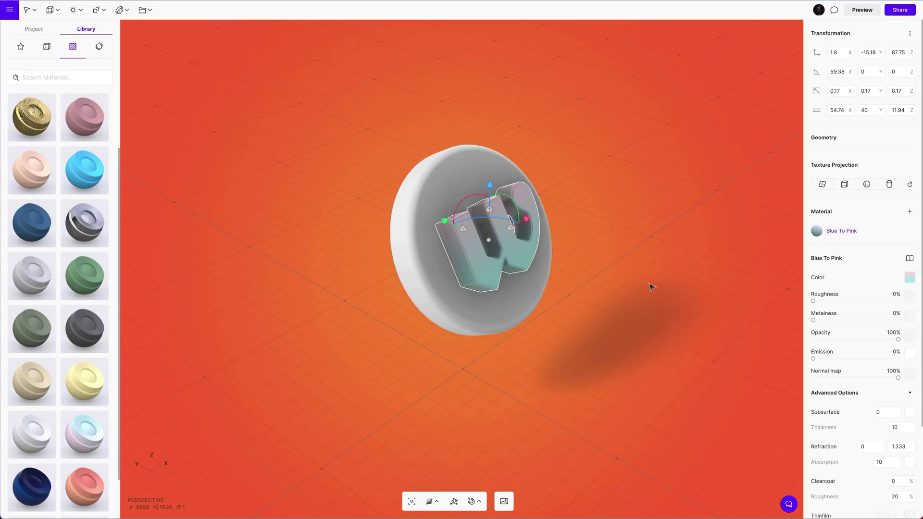
Step: Apply the Blue To Pink library material to the disc and the Sharp Shapes - Sky Blue material to the Logo
{"action": "right_click_drag", "start_coordinate": [651, 286], "coordinate": [397, 189]}
{"action": "left_click_drag", "start_coordinate": [397, 190], "coordinate": [466, 290]}
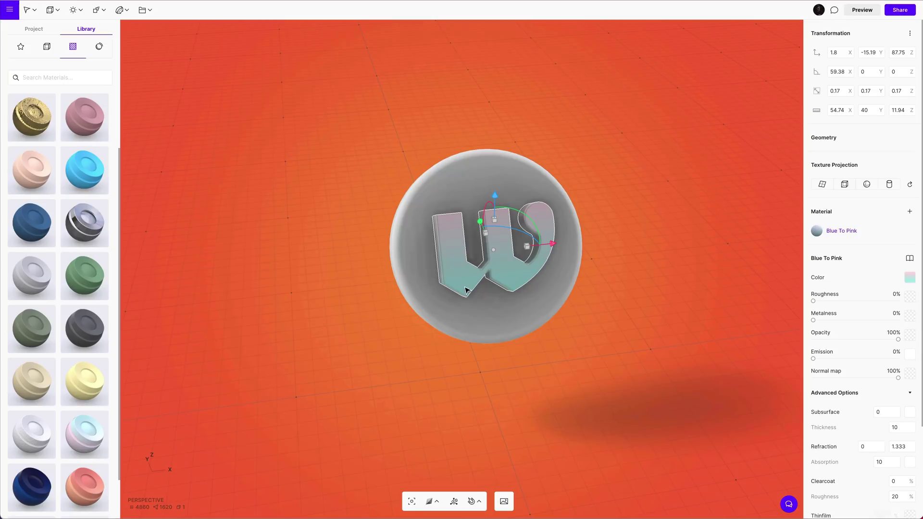
{"action": "left_click", "coordinate": [108, 441]}
{"action": "left_click_drag", "start_coordinate": [501, 172], "coordinate": [503, 174]}
{"action": "right_click_drag", "start_coordinate": [576, 288], "coordinate": [641, 302]}
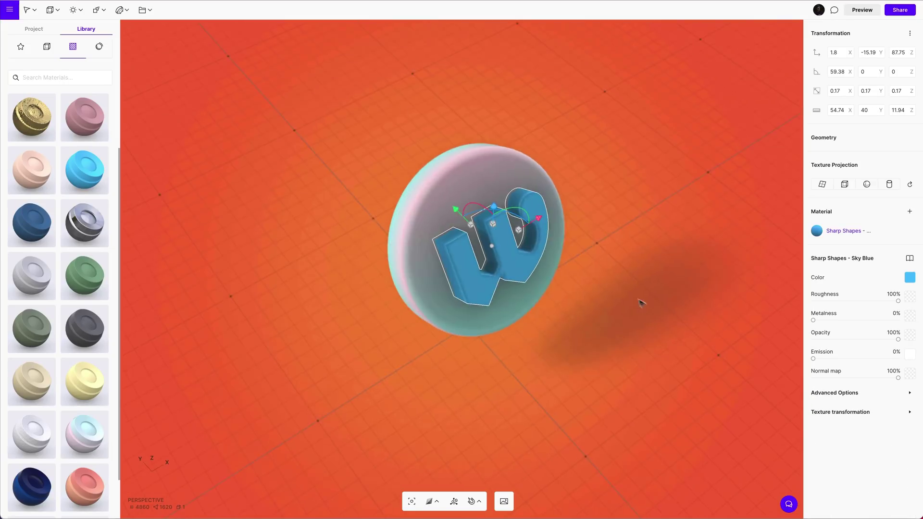
Step: Set the Logo material's color to white (FFFFFF) and its subsurface color to blue
{"action": "right_click_drag", "start_coordinate": [643, 245], "coordinate": [613, 263]}
{"action": "scroll", "coordinate": [528, 261], "scroll_direction": "up", "scroll_amount": 5}
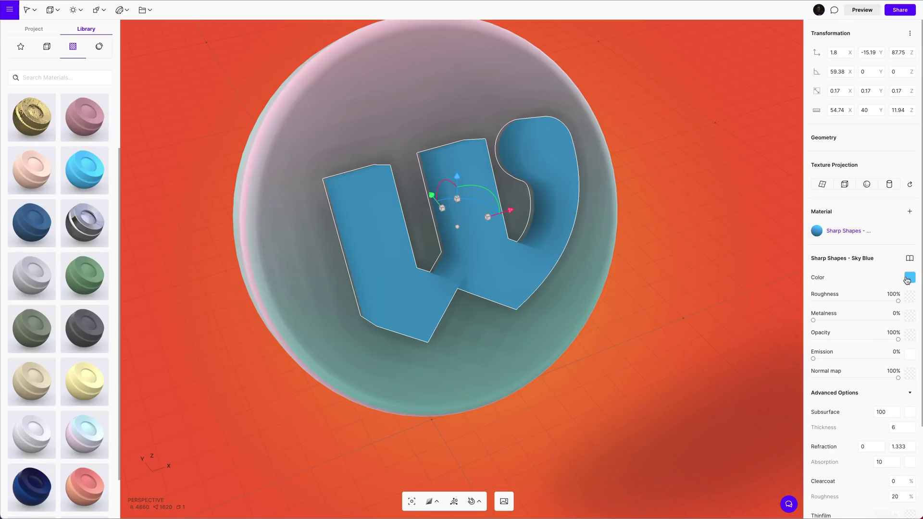
{"action": "left_click", "coordinate": [906, 278]}
{"action": "left_click_drag", "start_coordinate": [792, 250], "coordinate": [657, 140]}
{"action": "left_click", "coordinate": [909, 412]}
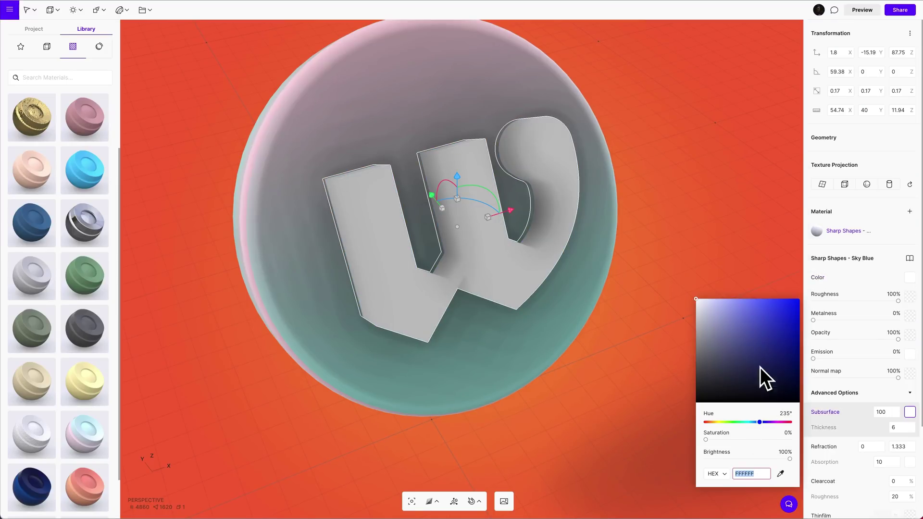
{"action": "left_click_drag", "start_coordinate": [759, 367], "coordinate": [742, 284]}
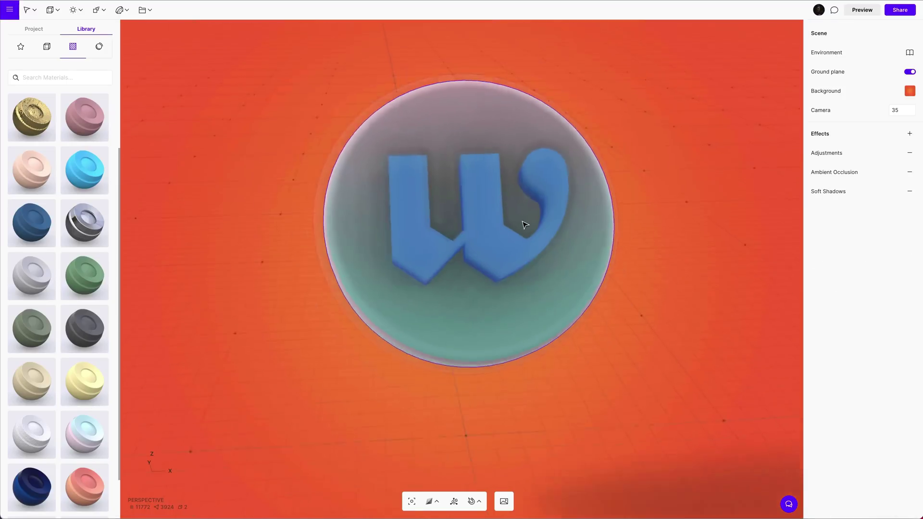
Step: Add a point light in front of the disc, beside its lower edge
{"action": "scroll", "coordinate": [524, 223], "scroll_direction": "down", "scroll_amount": 5}
{"action": "scroll", "coordinate": [533, 241], "scroll_direction": "up", "scroll_amount": 2}
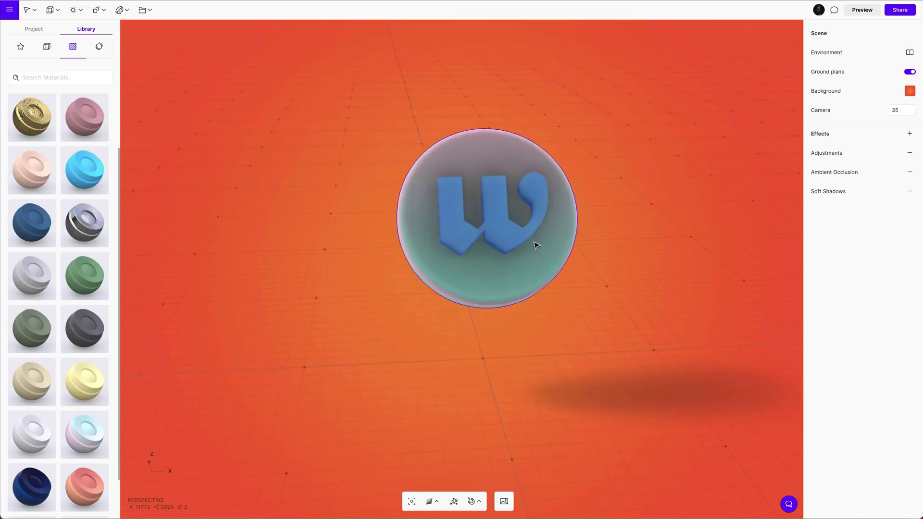
{"action": "scroll", "coordinate": [536, 245], "scroll_direction": "up", "scroll_amount": 1}
{"action": "left_click_drag", "start_coordinate": [606, 273], "coordinate": [667, 304]}
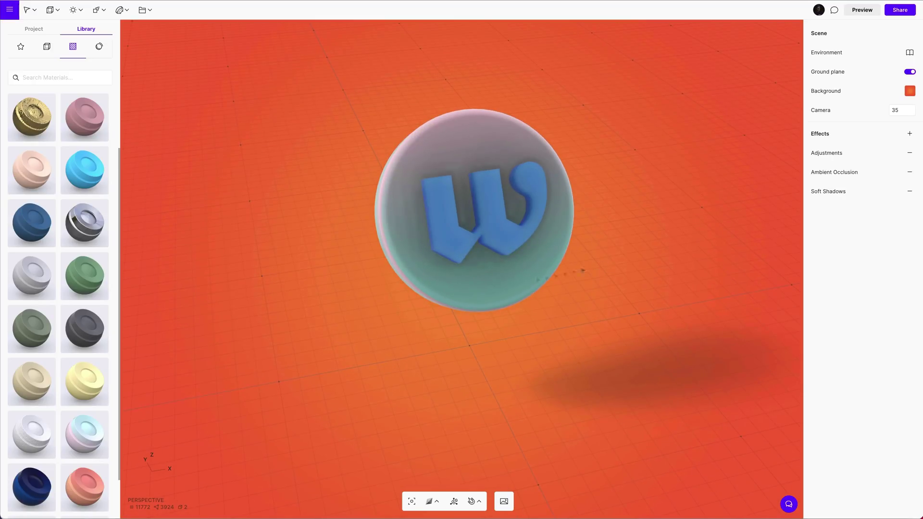
{"action": "left_click", "coordinate": [21, 50]}
{"action": "left_click", "coordinate": [73, 9]}
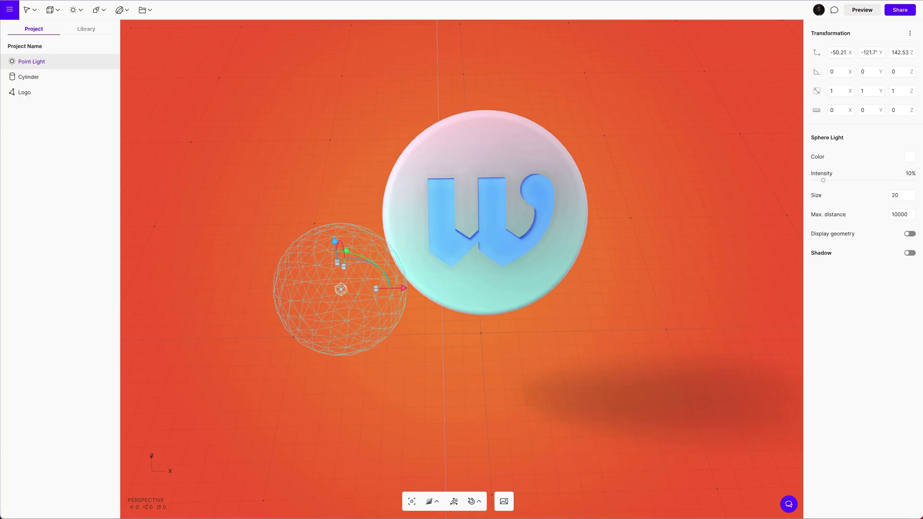
Step: Try different size and intensity values for the point light, undo them, and enable the light's shadow
{"action": "left_click_drag", "start_coordinate": [908, 196], "coordinate": [907, 190]}
{"action": "mouse_move", "coordinate": [823, 180]}
{"action": "left_mouse_down"}
{"action": "mouse_move", "coordinate": [853, 188]}
{"action": "mouse_move", "coordinate": [835, 186]}
{"action": "left_mouse_up"}
{"action": "key", "text": "super+z"}
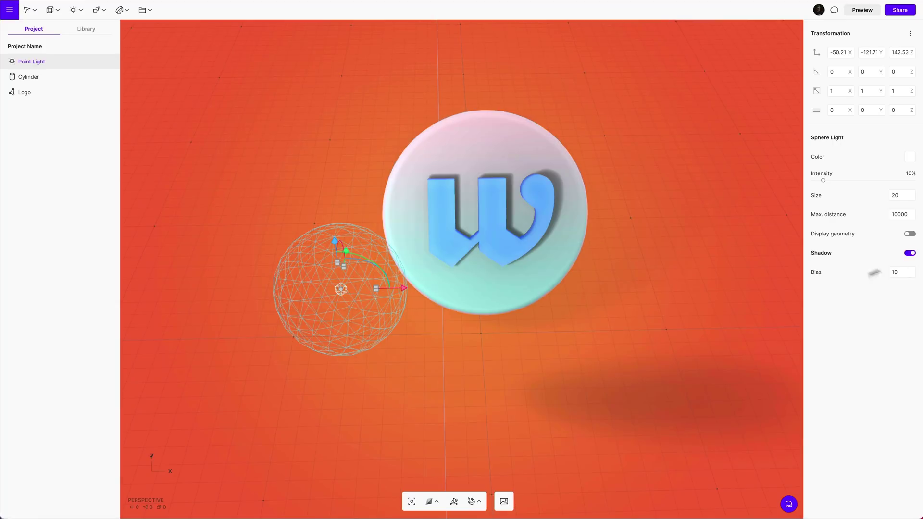
Step: Reposition the point light to about X -51.03 and Z 180.11, beside the disc
{"action": "left_click_drag", "start_coordinate": [335, 248], "coordinate": [321, 140]}
{"action": "left_click_drag", "start_coordinate": [387, 197], "coordinate": [400, 200]}
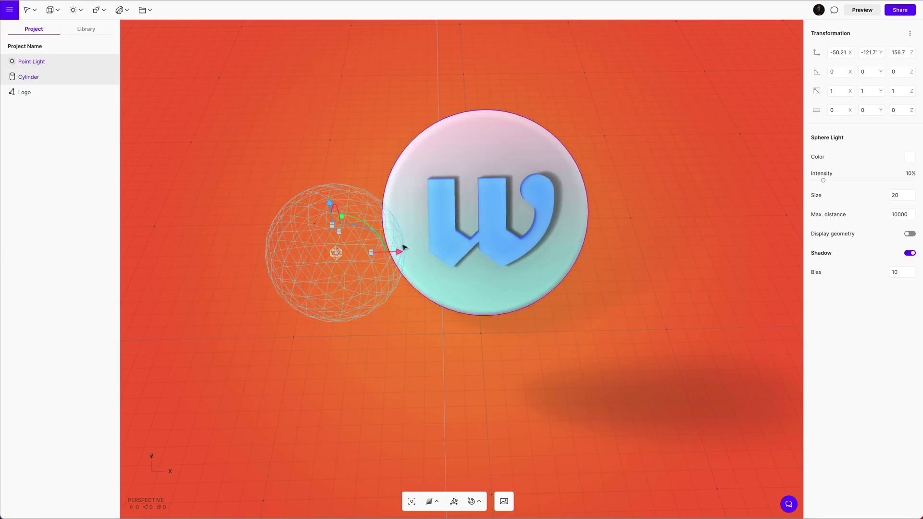
{"action": "left_click_drag", "start_coordinate": [403, 249], "coordinate": [485, 262]}
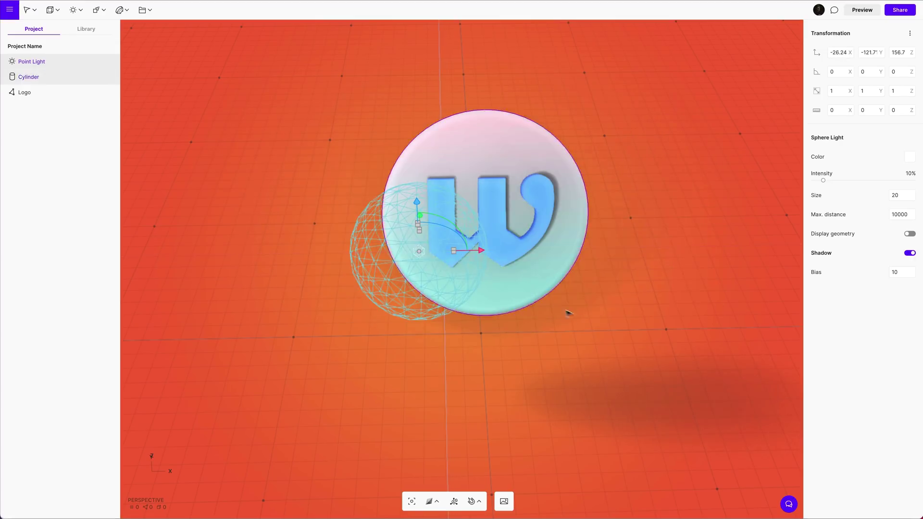
{"action": "left_click_drag", "start_coordinate": [567, 311], "coordinate": [420, 247], "text": "alt"}
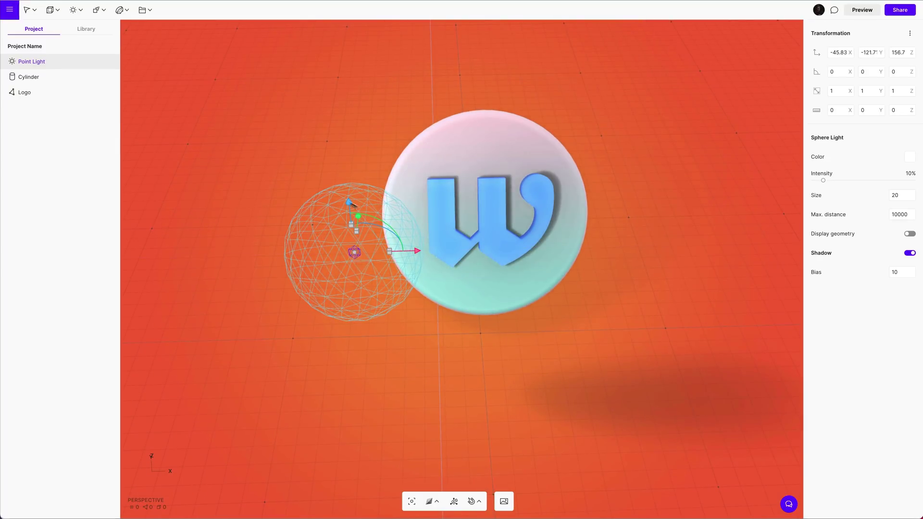
{"action": "left_click_drag", "start_coordinate": [350, 203], "coordinate": [340, 169]}
Step: Color the point light cyan and move it to about X -106.8 and Y -72.44
{"action": "left_click", "coordinate": [910, 157]}
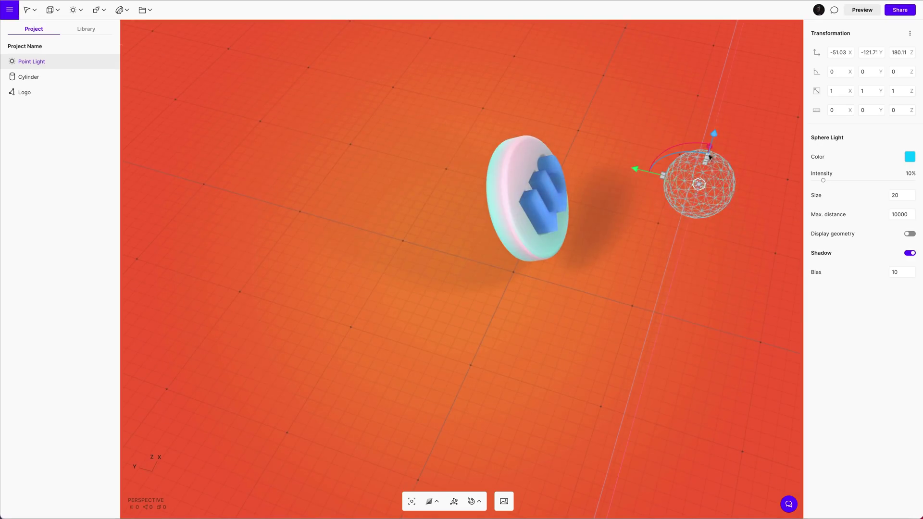
{"action": "left_click_drag", "start_coordinate": [710, 157], "coordinate": [666, 207]}
{"action": "left_click_drag", "start_coordinate": [621, 230], "coordinate": [537, 206]}
{"action": "left_click_drag", "start_coordinate": [385, 188], "coordinate": [247, 171], "text": "alt"}
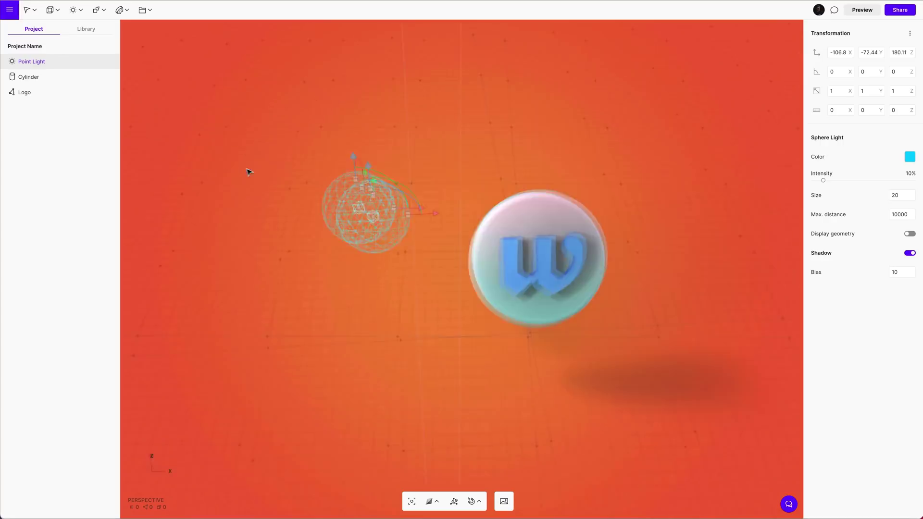
Step: Duplicate the point light to the opposite side of the disc at about X 77.74 and color the copy magenta
{"action": "left_click_drag", "start_coordinate": [418, 202], "coordinate": [545, 175], "text": "alt"}
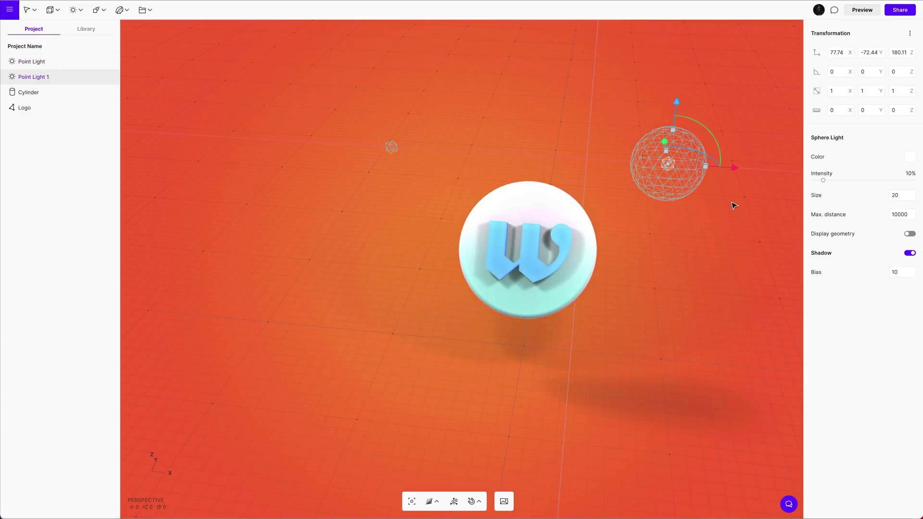
{"action": "left_click", "coordinate": [910, 158]}
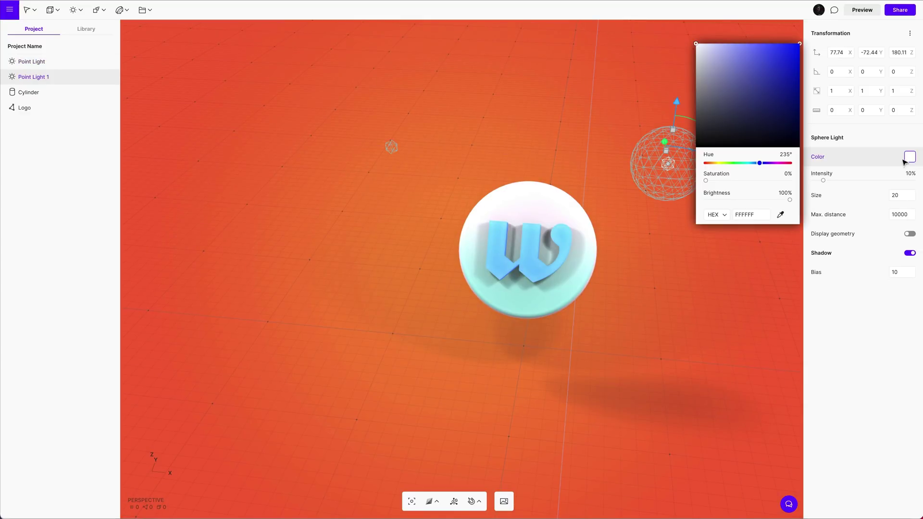
{"action": "left_click_drag", "start_coordinate": [756, 162], "coordinate": [782, 165]}
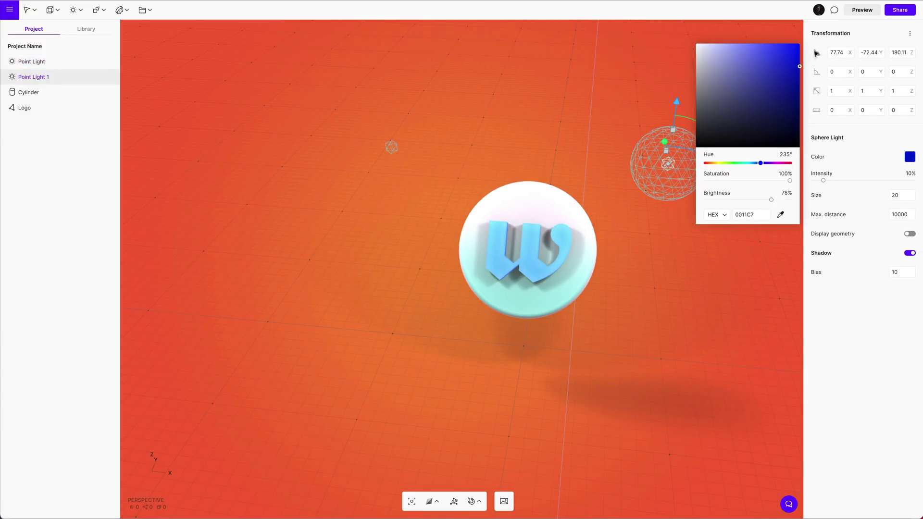
{"action": "left_click", "coordinate": [777, 163]}
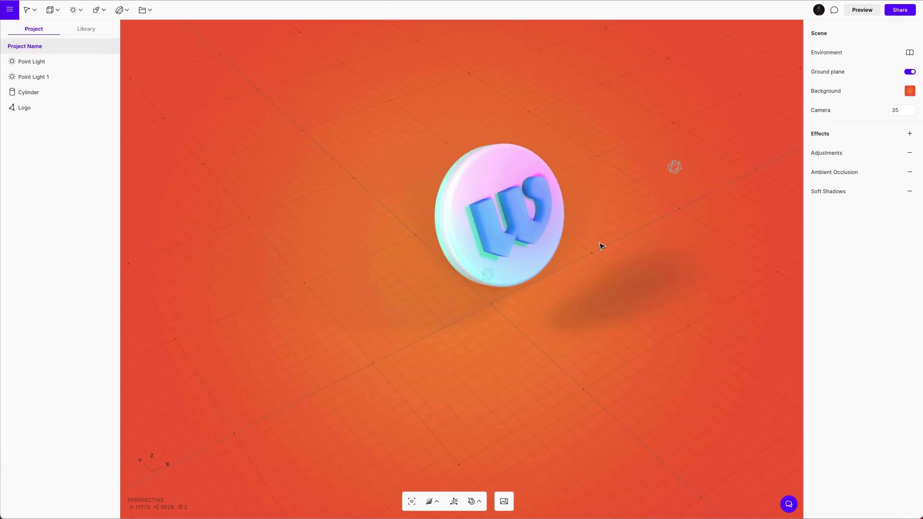
Step: Group the two point lights and preview the scene
{"action": "left_click_drag", "start_coordinate": [578, 252], "coordinate": [566, 246], "text": "alt"}
{"action": "left_click", "coordinate": [52, 77]}
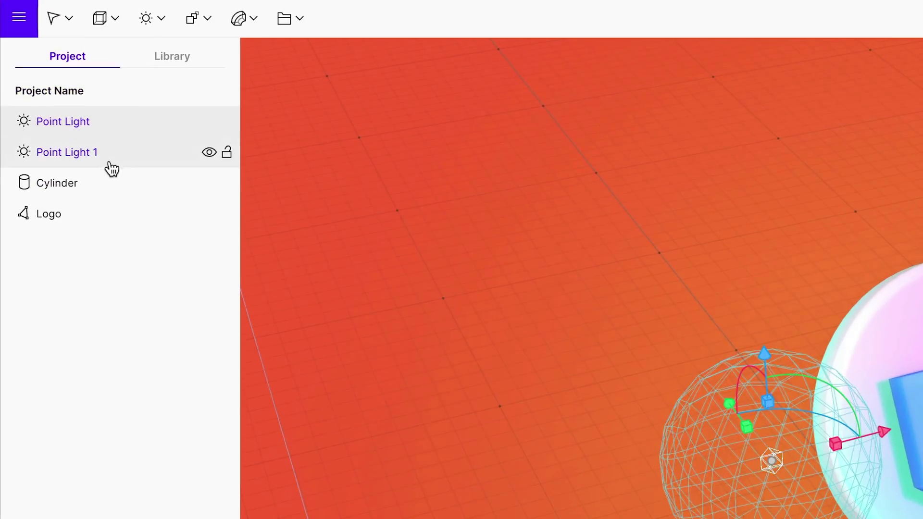
{"action": "key", "text": "ctrl+g"}
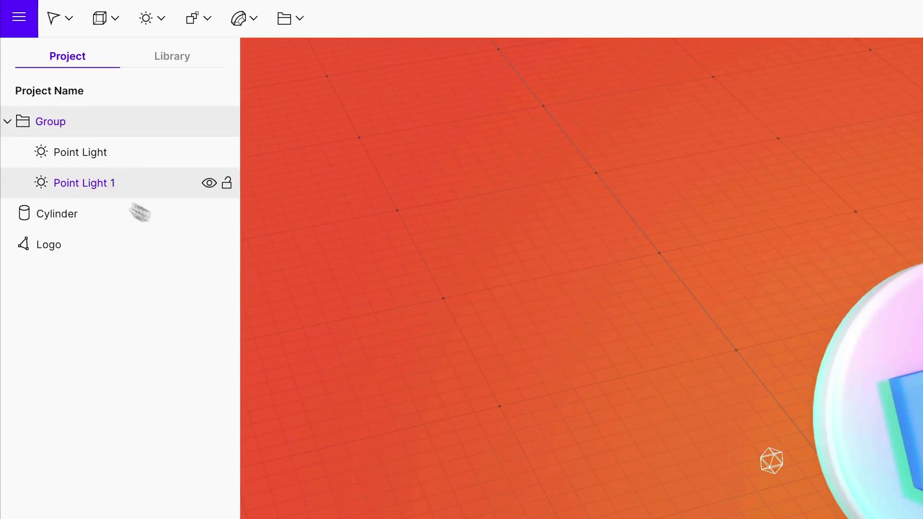
{"action": "left_click", "coordinate": [51, 224]}
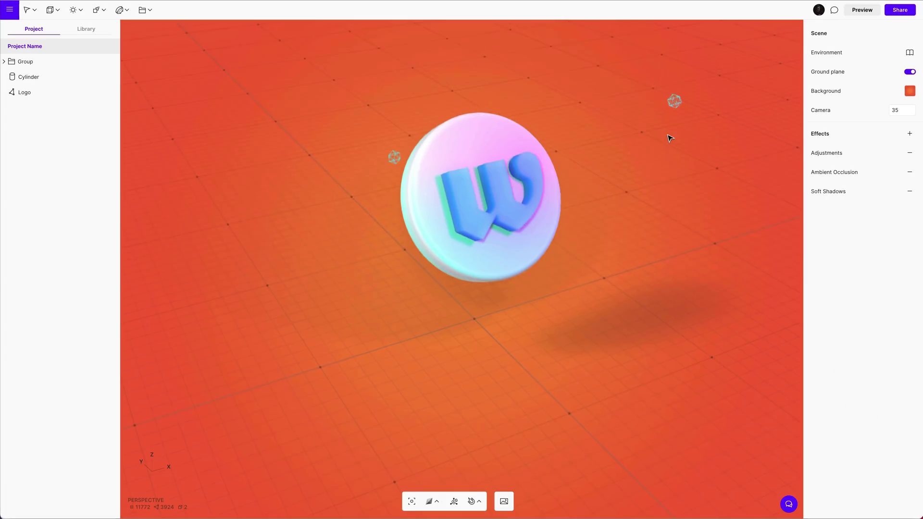
{"action": "left_click", "coordinate": [865, 10]}
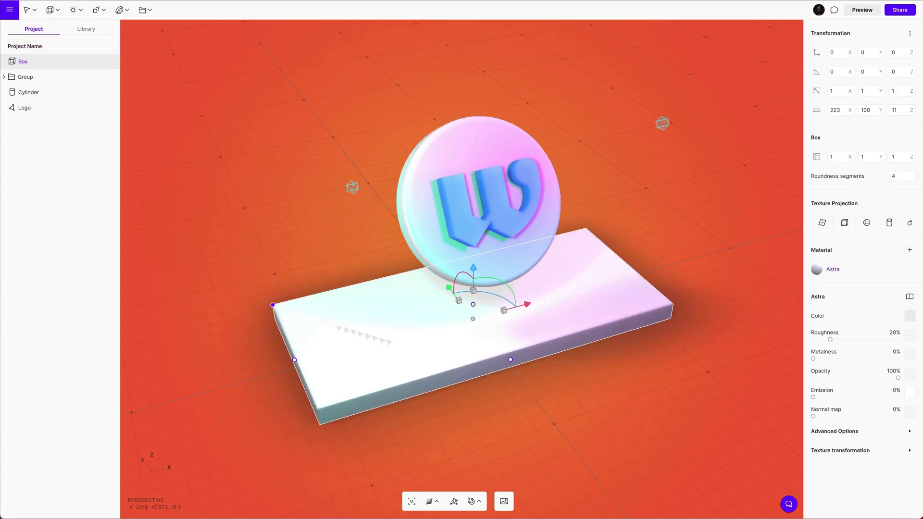
Step: Shape the box into a thin slab about 191 × 26 × 3, tilted to an X rotation of about 48.83° below the disc
{"action": "left_click_drag", "start_coordinate": [475, 308], "coordinate": [475, 312]}
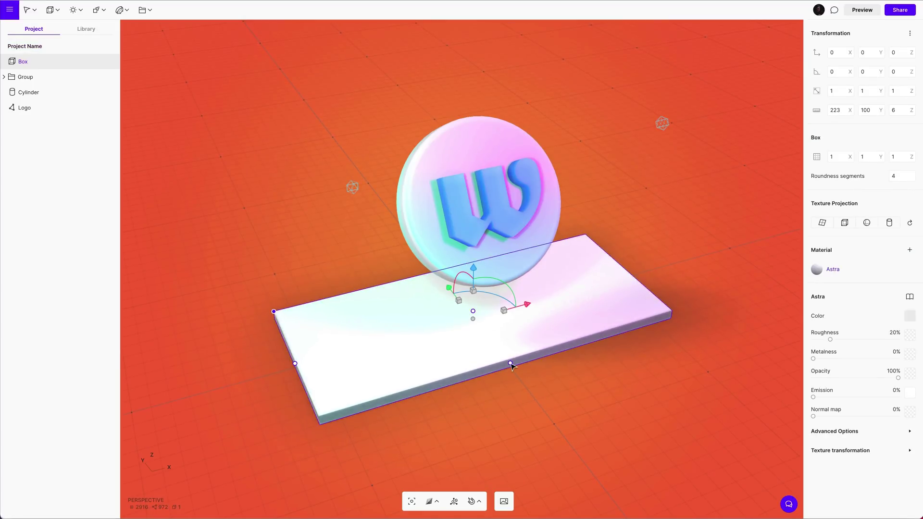
{"action": "left_click_drag", "start_coordinate": [511, 366], "coordinate": [482, 319]}
{"action": "left_click_drag", "start_coordinate": [453, 290], "coordinate": [529, 260]}
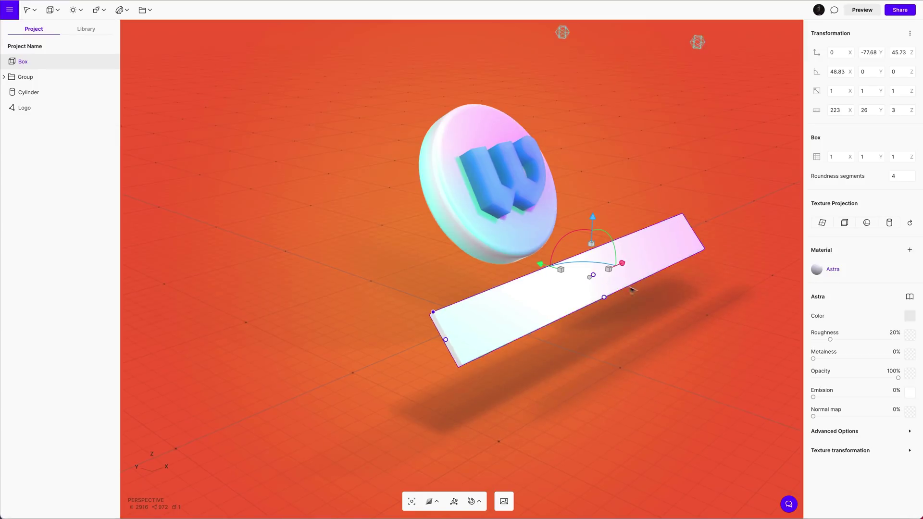
{"action": "left_click_drag", "start_coordinate": [630, 289], "coordinate": [550, 313], "text": "alt"}
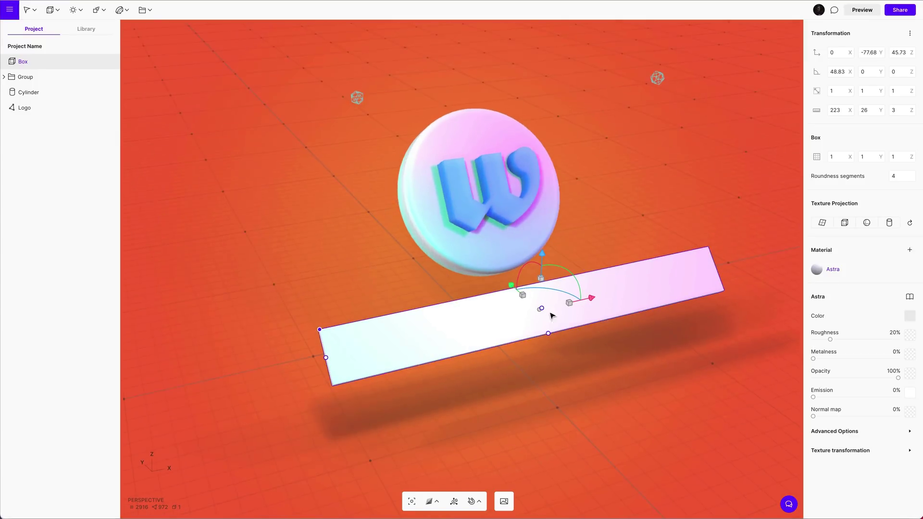
{"action": "left_click_drag", "start_coordinate": [339, 359], "coordinate": [380, 355]}
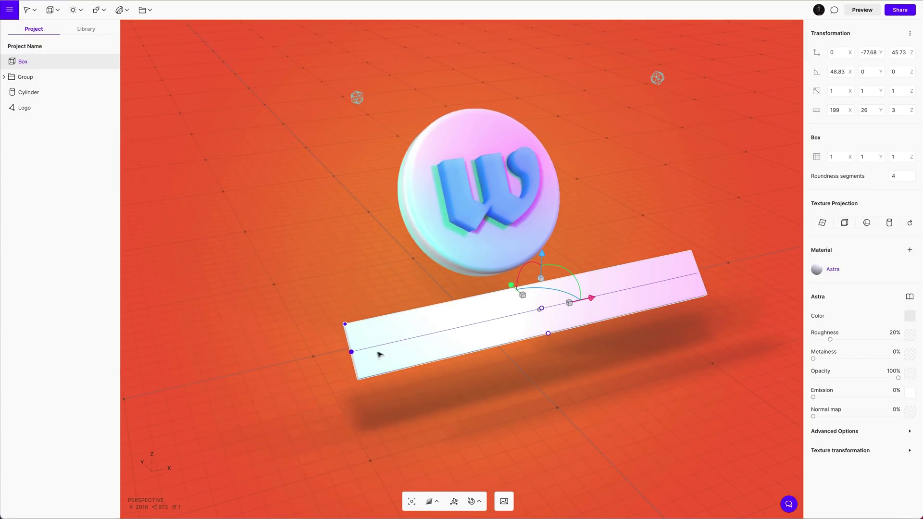
{"action": "left_click", "coordinate": [538, 395]}
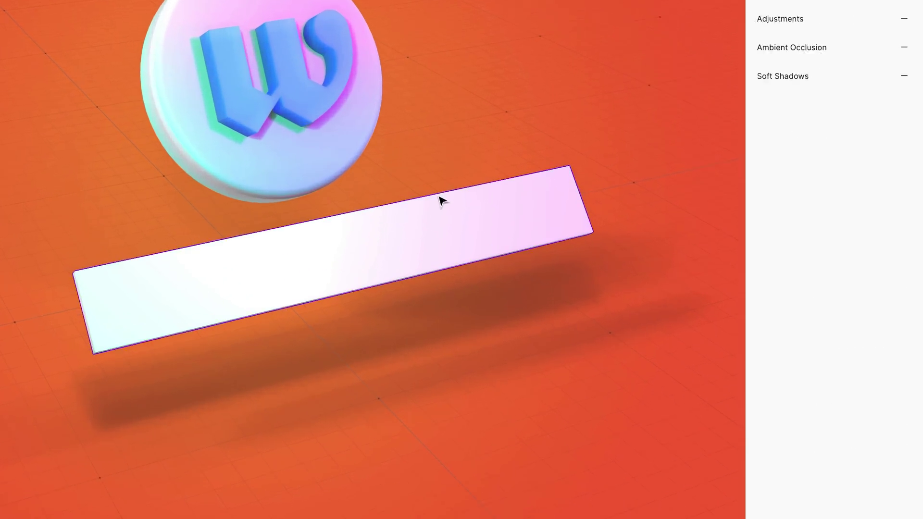
Step: Apply the Stripes material from the library's Glass category to the box
{"action": "left_click", "coordinate": [641, 277]}
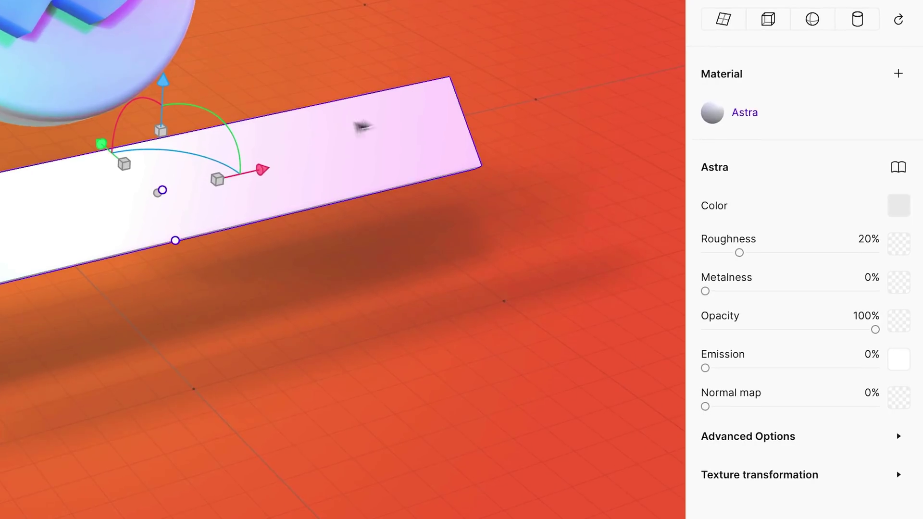
{"action": "left_click", "coordinate": [898, 168]}
{"action": "left_click", "coordinate": [503, 216]}
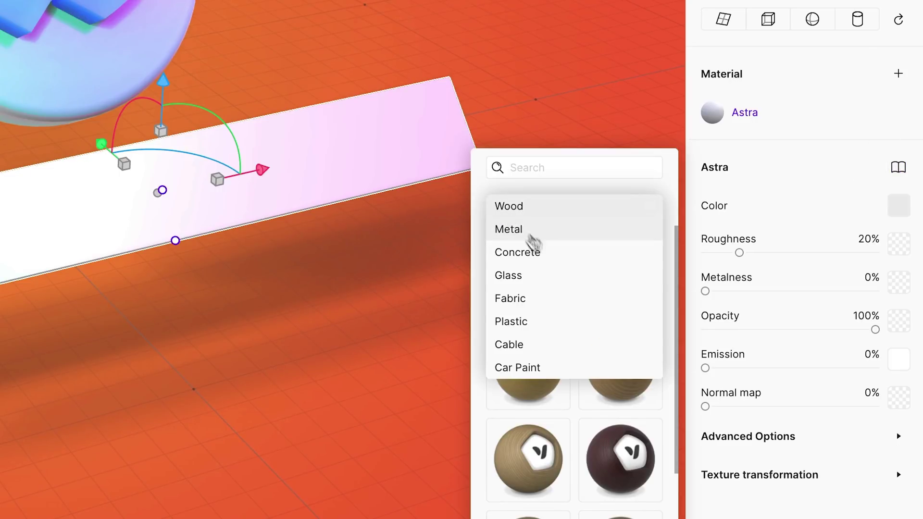
{"action": "left_click", "coordinate": [556, 275]}
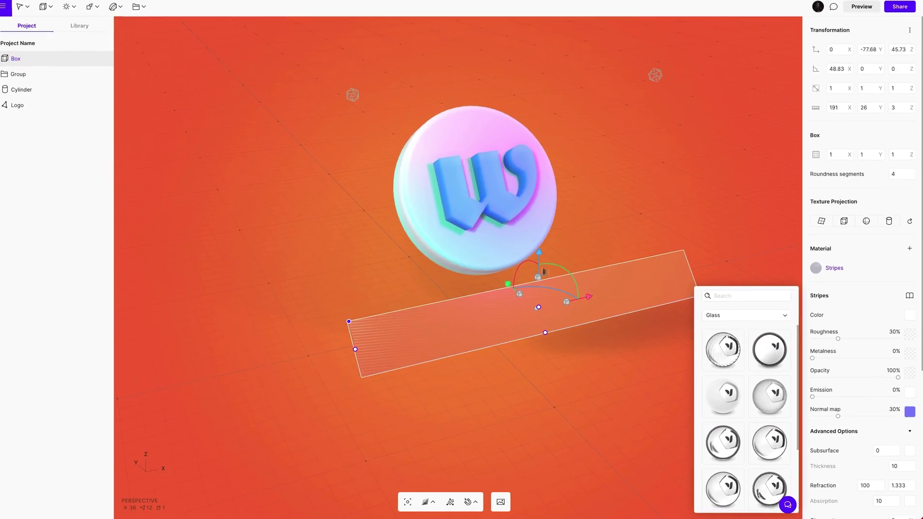
{"action": "left_click_drag", "start_coordinate": [163, 81], "coordinate": [164, 0]}
{"action": "left_click_drag", "start_coordinate": [544, 159], "coordinate": [594, 232]}
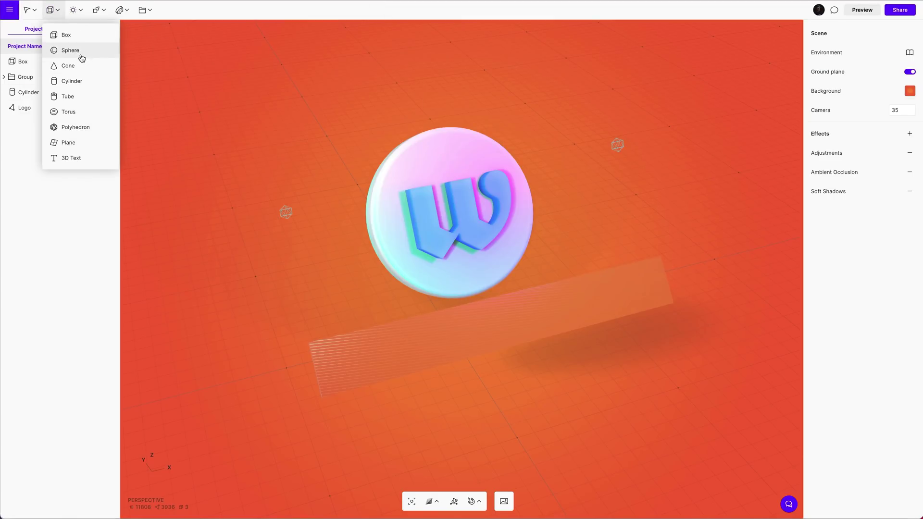
Step: Add a capsule-shaped cylinder about 19.2 × 19.2 × 41.8 beside the disc, rotated about 40° in Y, and give it a glass material
{"action": "left_click", "coordinate": [72, 80]}
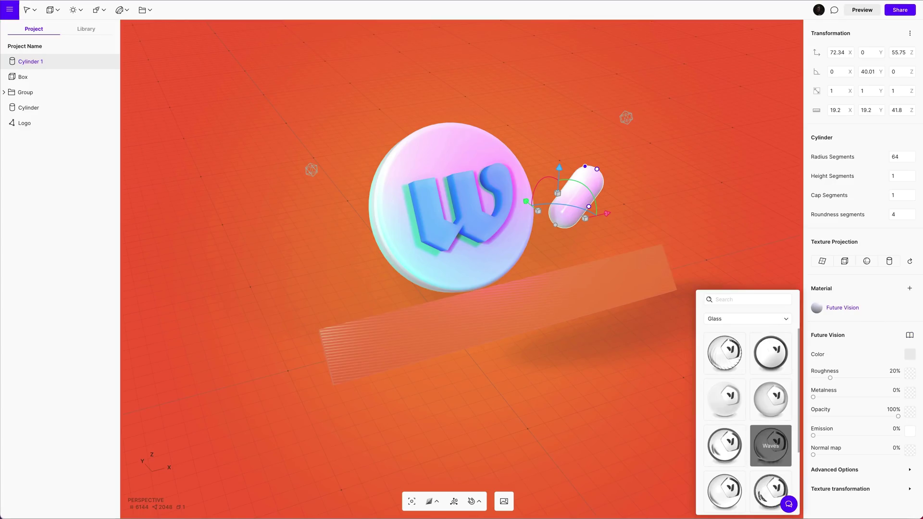
{"action": "left_click_drag", "start_coordinate": [642, 202], "coordinate": [675, 204], "text": "alt"}
Step: Examine the glass capsule and its refraction up close from several angles
{"action": "scroll", "coordinate": [561, 328], "scroll_direction": "up", "scroll_amount": 3}
{"action": "scroll", "coordinate": [562, 330], "scroll_direction": "up", "scroll_amount": 2}
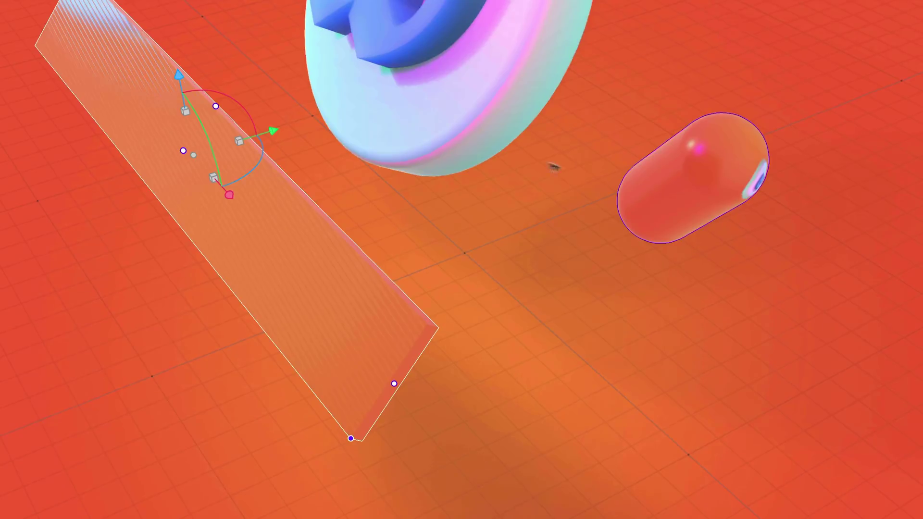
{"action": "left_click_drag", "start_coordinate": [552, 165], "coordinate": [380, 189]}
{"action": "scroll", "coordinate": [471, 282], "scroll_direction": "up", "scroll_amount": 5}
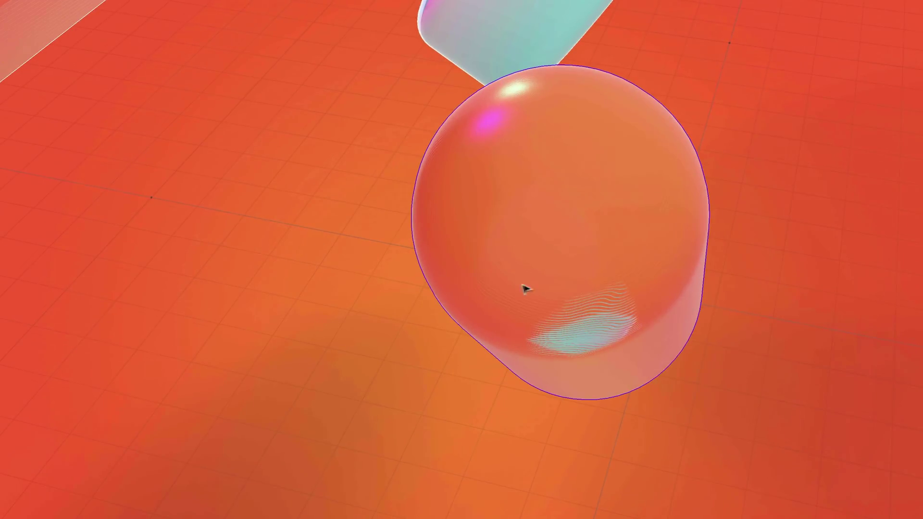
{"action": "middle_click_drag", "start_coordinate": [525, 288], "coordinate": [662, 129]}
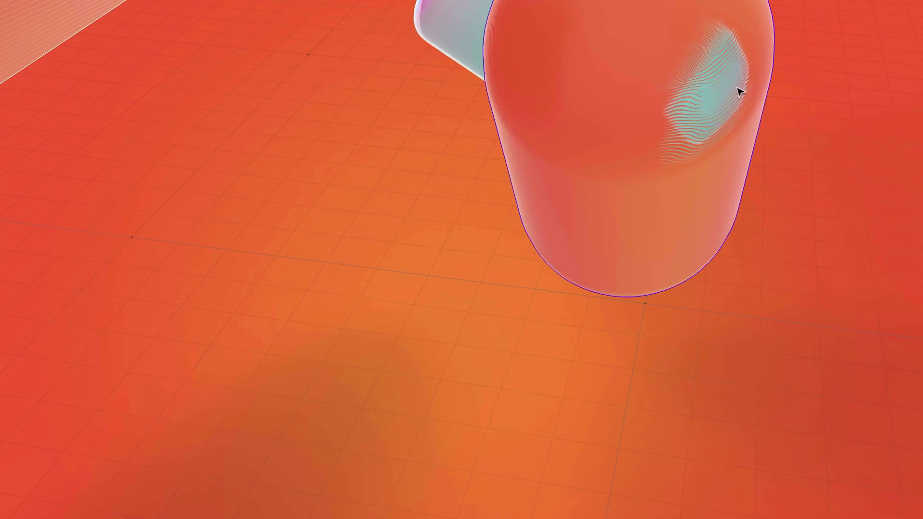
Step: Duplicate the glass capsule to the disc's opposite side, shrink the copy to about 6.4 × 6.4 × 19.7 and rotate it about -13° in Y
{"action": "middle_click_drag", "start_coordinate": [705, 87], "coordinate": [695, 103]}
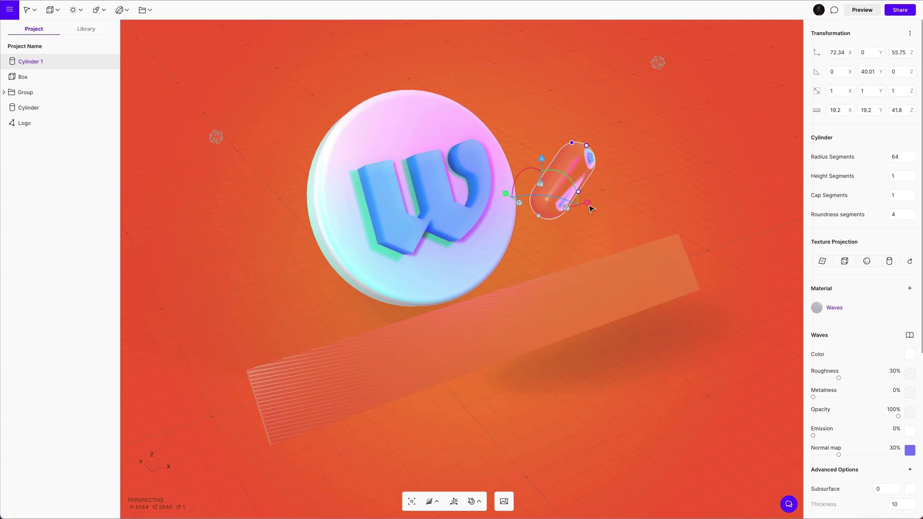
{"action": "key", "text": "ctrl+d"}
{"action": "left_click_drag", "start_coordinate": [217, 350], "coordinate": [307, 299]}
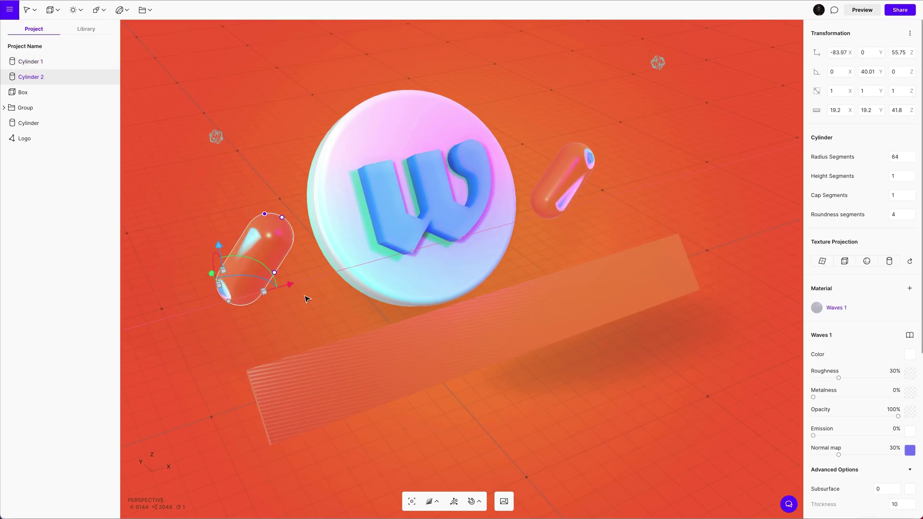
{"action": "left_click_drag", "start_coordinate": [260, 268], "coordinate": [233, 262]}
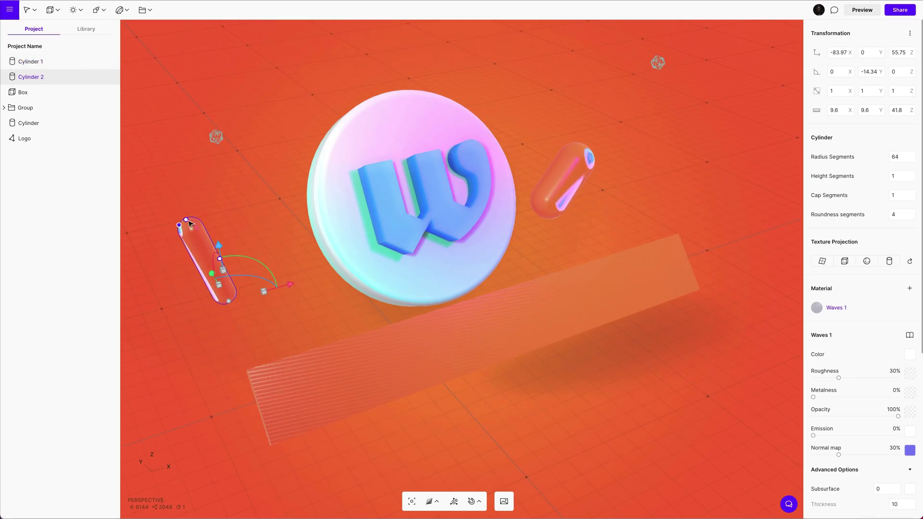
{"action": "left_click", "coordinate": [227, 217]}
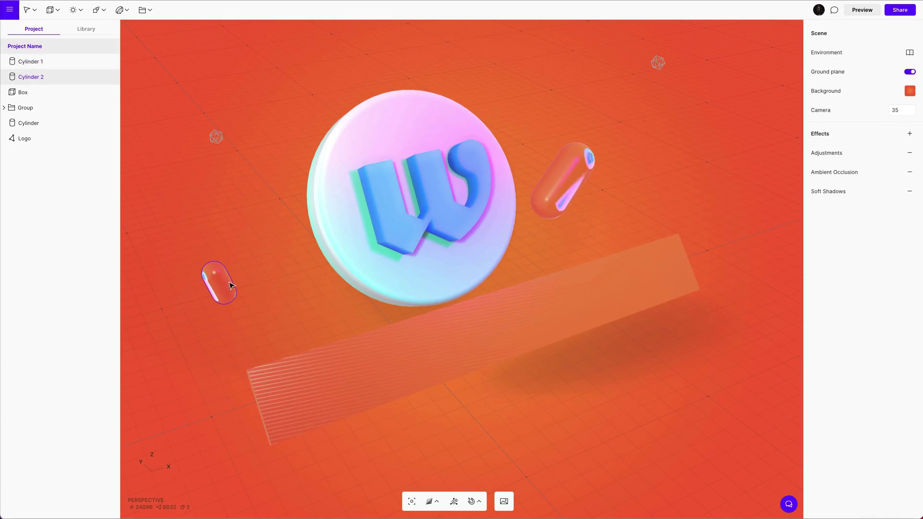
{"action": "left_click", "coordinate": [223, 286]}
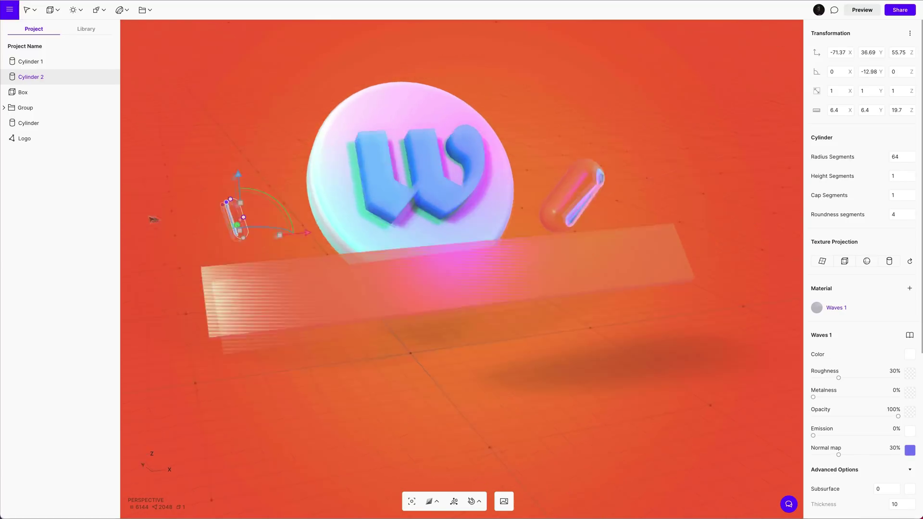
Step: Duplicate the small capsule, shorten the copy to about 6.4 × 6.4 × 13.9, rotate it about 34° in Y and raise it above the disc
{"action": "left_click_drag", "start_coordinate": [241, 223], "coordinate": [185, 250], "text": "alt"}
{"action": "left_click", "coordinate": [283, 251]}
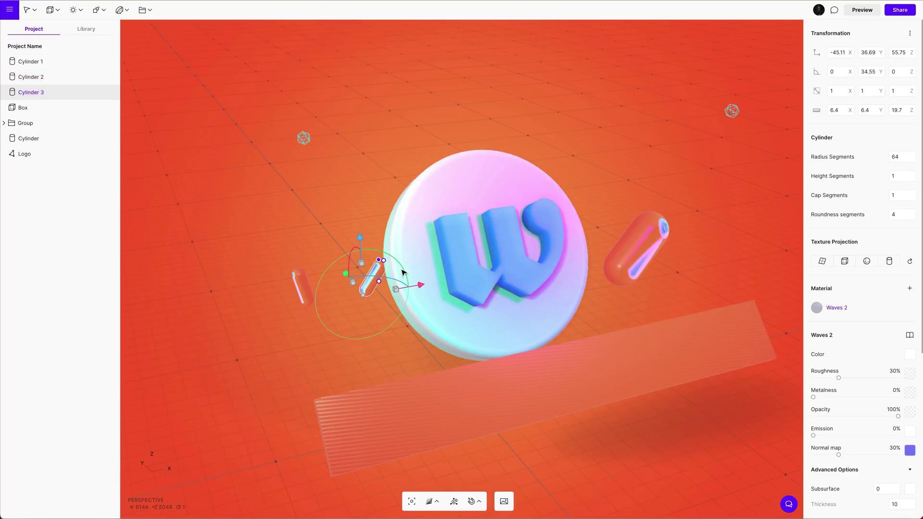
{"action": "left_click_drag", "start_coordinate": [408, 286], "coordinate": [428, 361]}
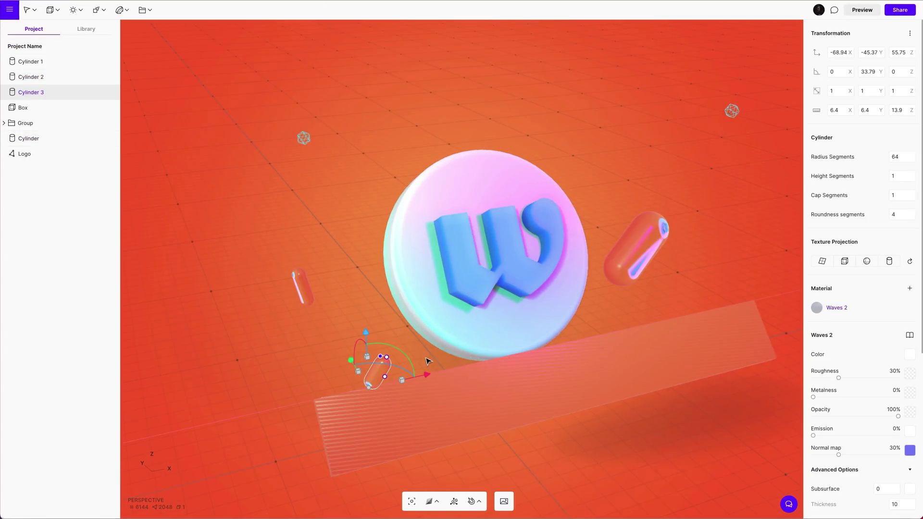
{"action": "right_click_drag", "start_coordinate": [372, 350], "coordinate": [345, 308]}
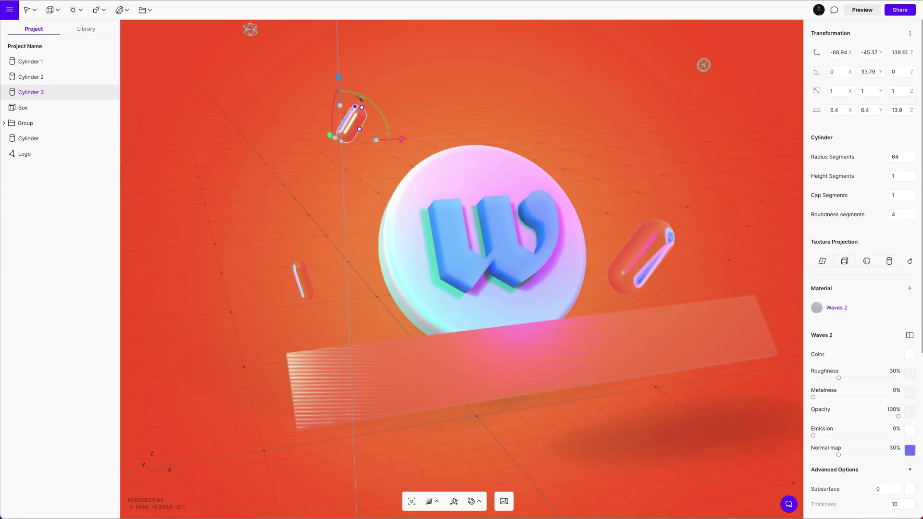
{"action": "left_click", "coordinate": [610, 169]}
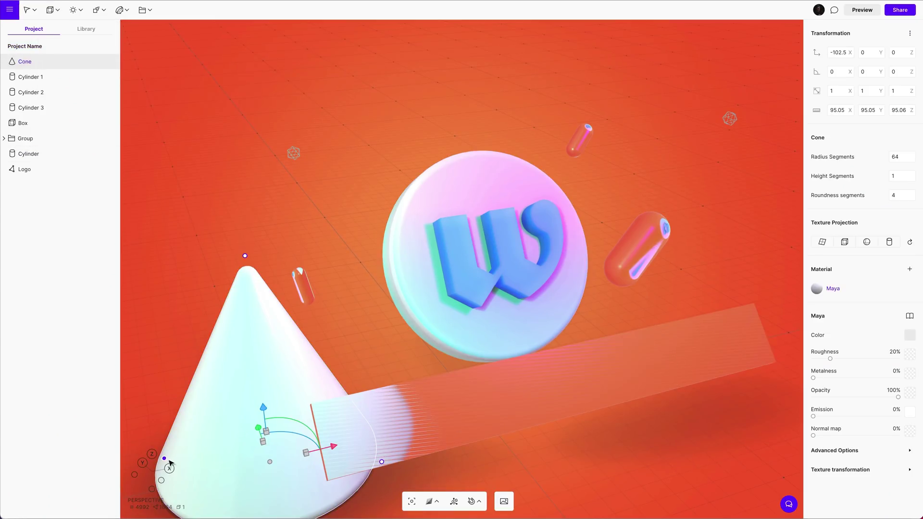
Step: Try a rounded cone about 79.6 × 79.6 × 79.6 beside the disc with glass materials such as Architectural and Milky 1.5
{"action": "left_click_drag", "start_coordinate": [169, 460], "coordinate": [176, 465], "text": "alt"}
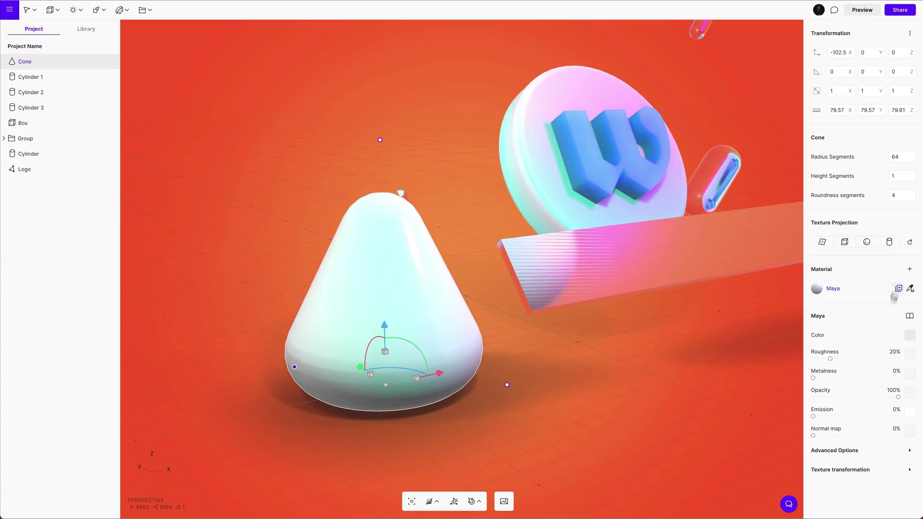
{"action": "left_click", "coordinate": [909, 316]}
{"action": "left_click", "coordinate": [770, 352]}
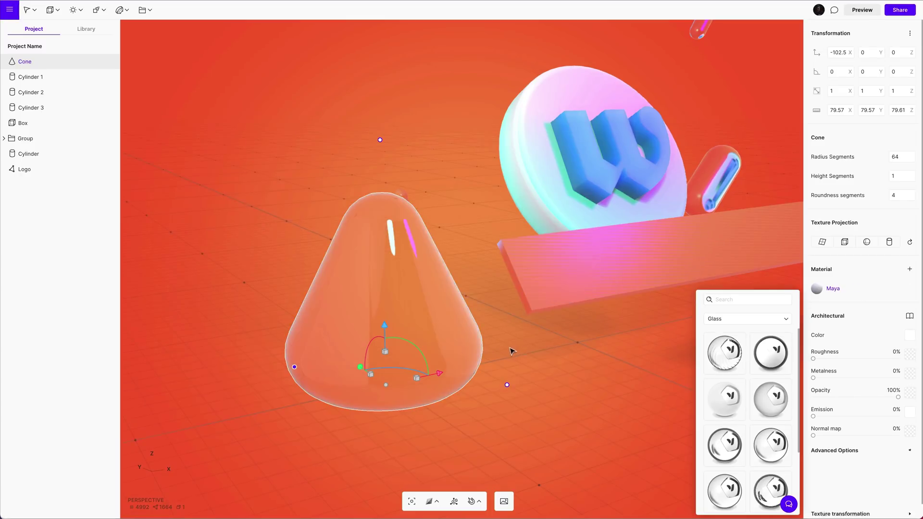
{"action": "left_click_drag", "start_coordinate": [380, 328], "coordinate": [538, 264]}
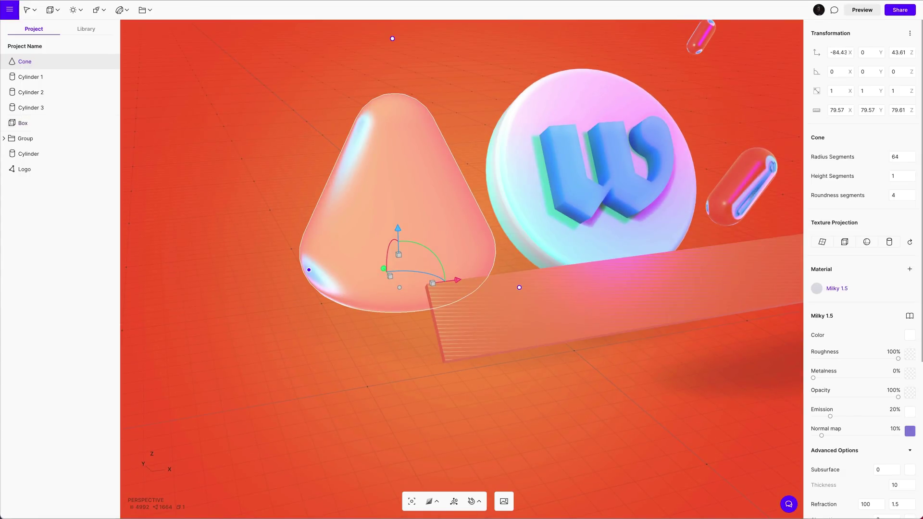
{"action": "left_click", "coordinate": [909, 317]}
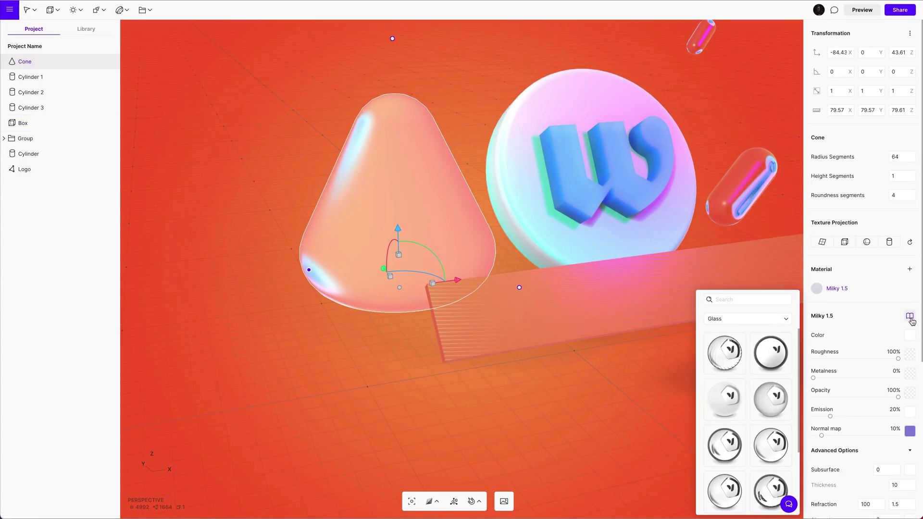
{"action": "left_click", "coordinate": [714, 466]}
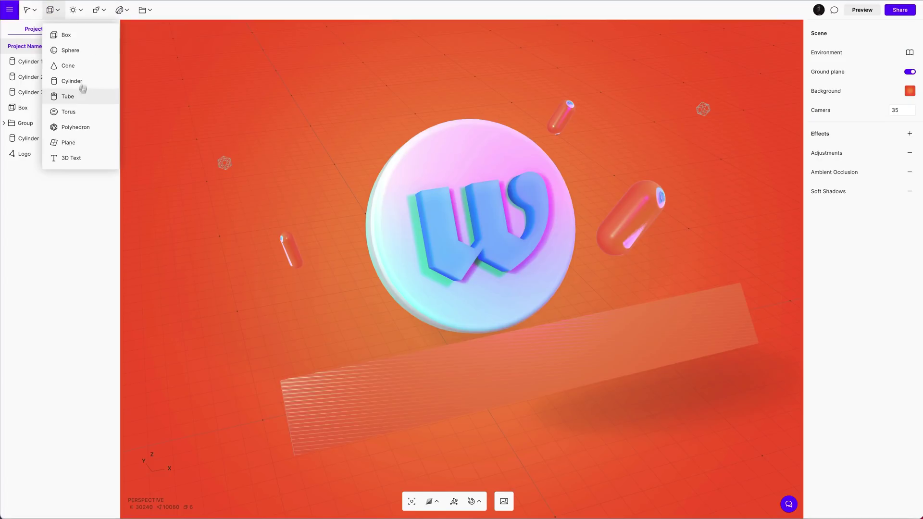
Step: Add three glass spheres with the Architectural material around the disc, the largest about 27 in diameter, and shift that one along Y
{"action": "left_click", "coordinate": [77, 51]}
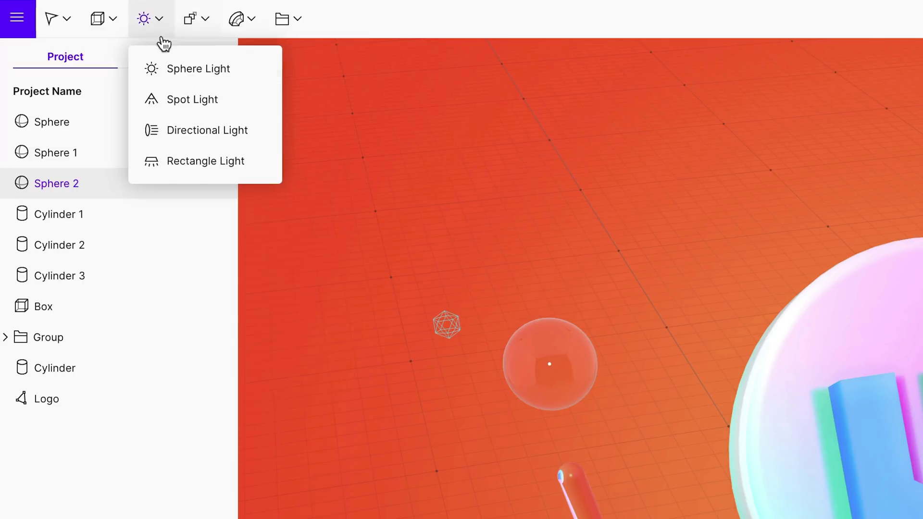
{"action": "mouse_move", "coordinate": [249, 22]}
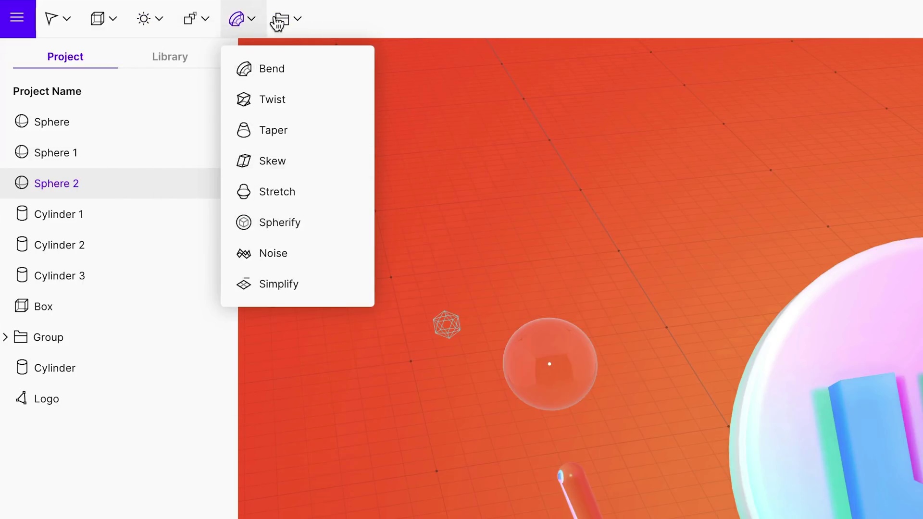
{"action": "mouse_move", "coordinate": [111, 22]}
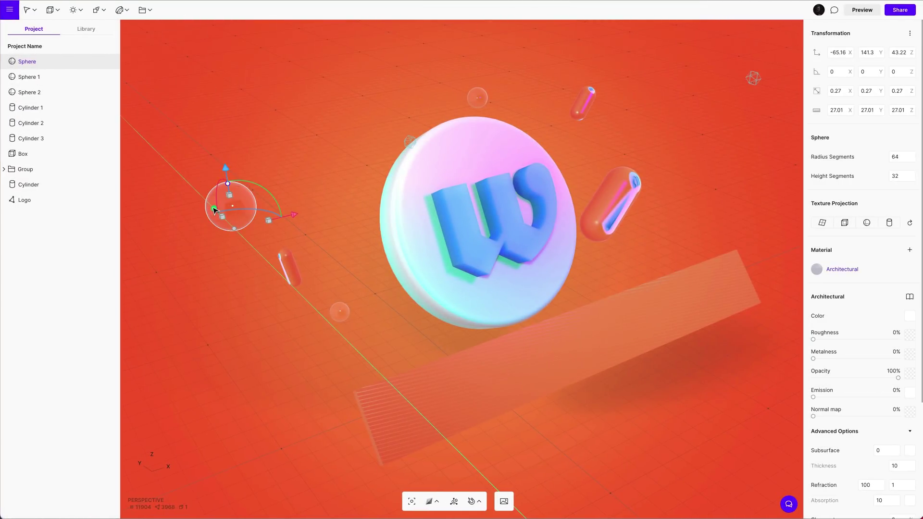
{"action": "left_click_drag", "start_coordinate": [214, 210], "coordinate": [419, 323], "text": "alt"}
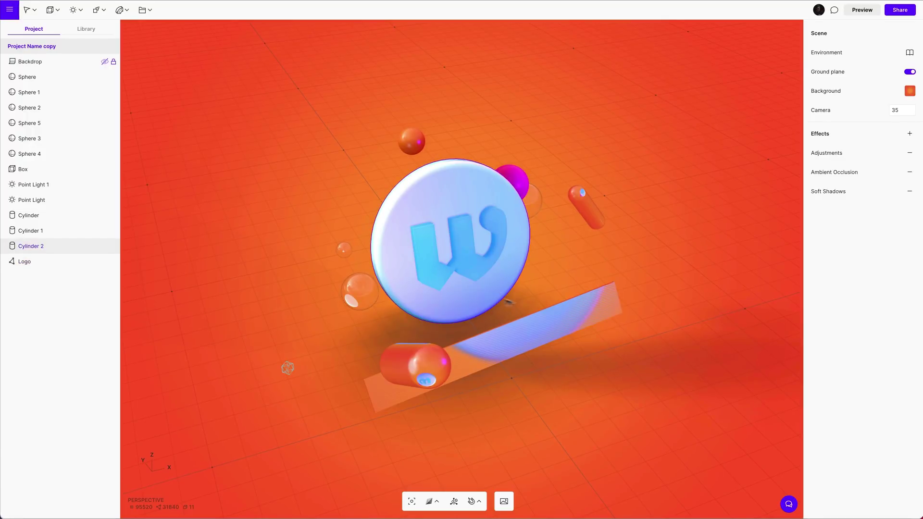
Step: Examine the finished scene in the project copy up close from several angles
{"action": "scroll", "coordinate": [508, 286], "scroll_direction": "up", "scroll_amount": 3}
{"action": "left_click_drag", "start_coordinate": [509, 286], "coordinate": [726, 261], "text": "alt"}
{"action": "right_click_drag", "start_coordinate": [728, 264], "coordinate": [607, 308]}
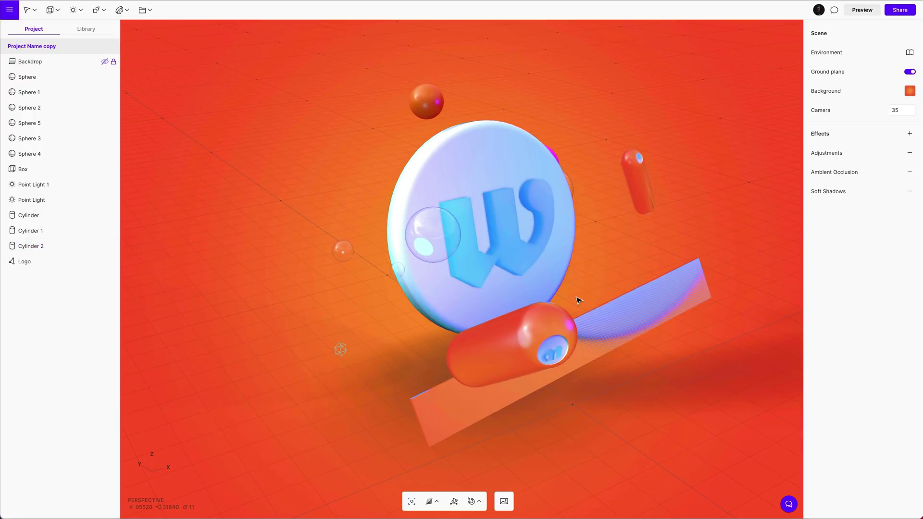